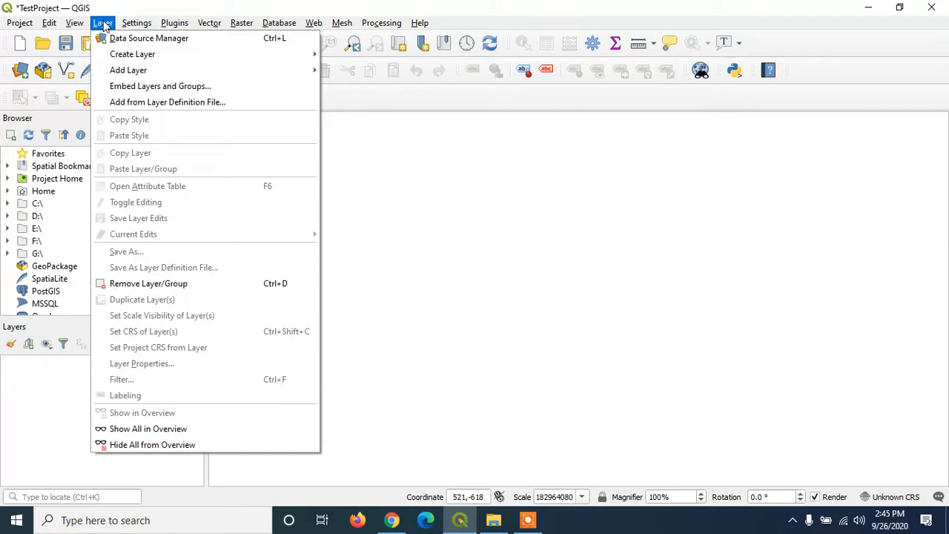
Step: Add the Gujarat_raster.tif file from the Raster Data folder to the project as a raster layer
mouse_move(163, 74)
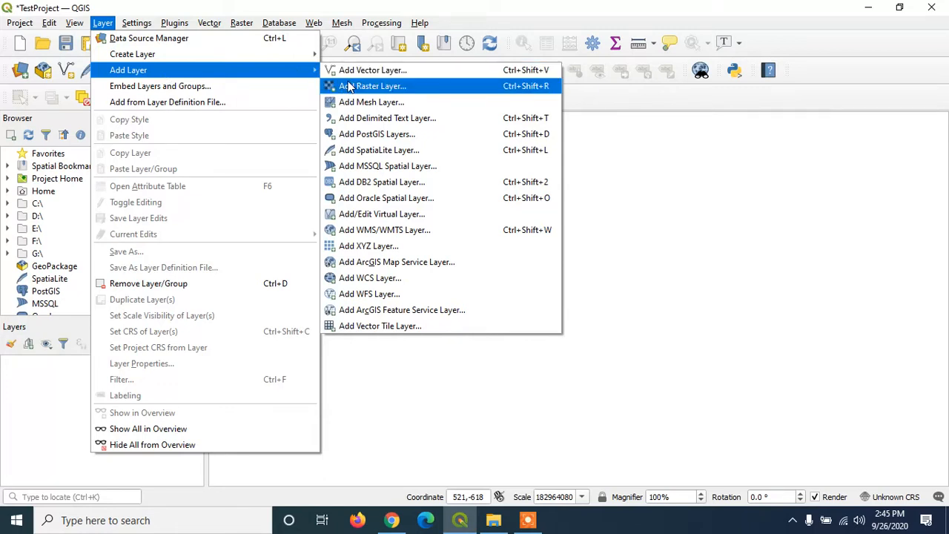
click(428, 90)
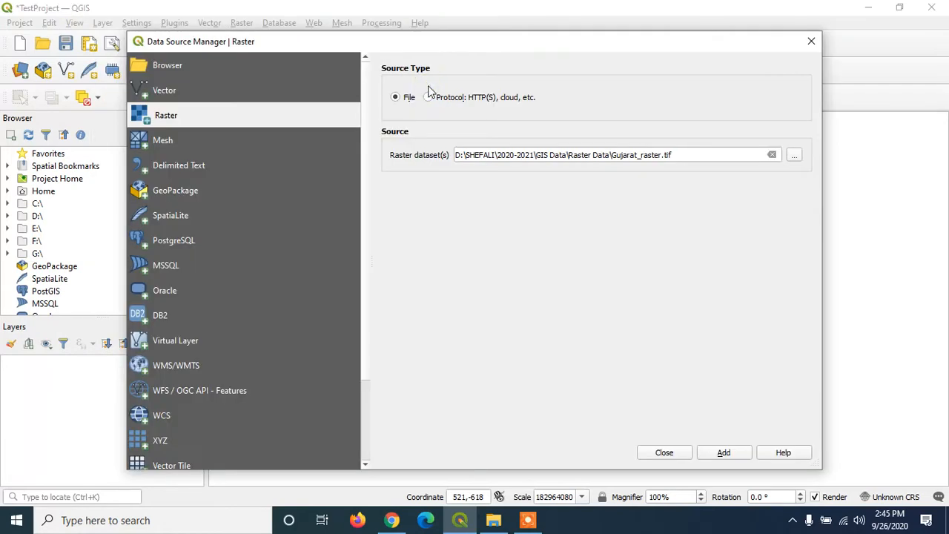
click(794, 154)
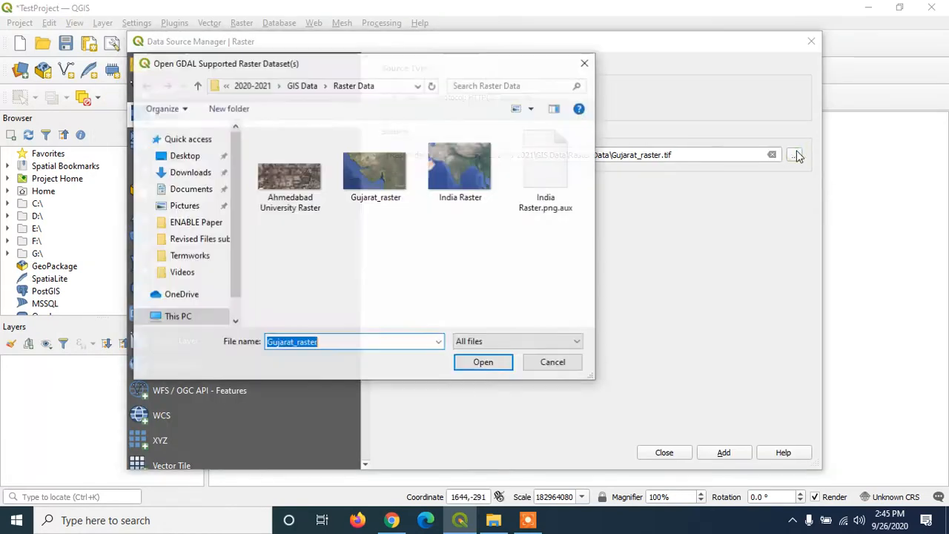
double_click(352, 169)
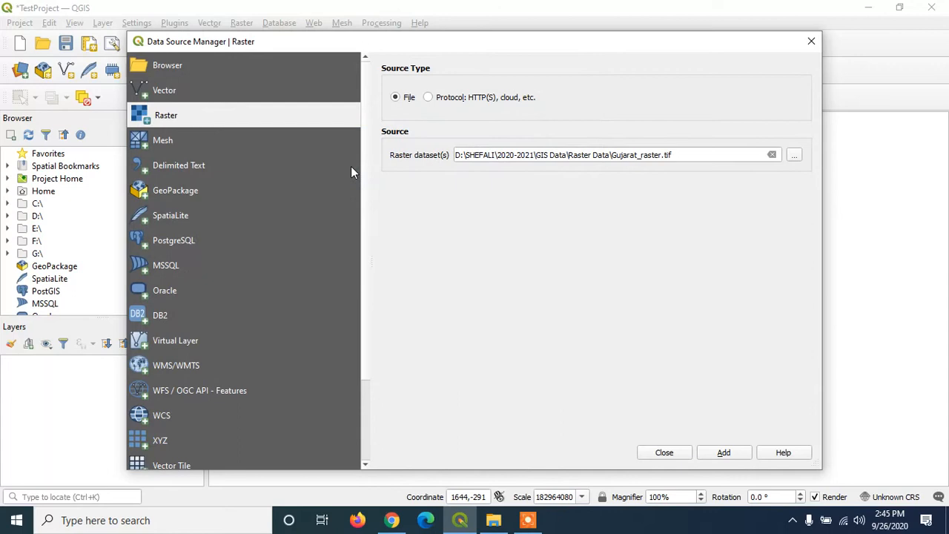
click(713, 451)
click(658, 453)
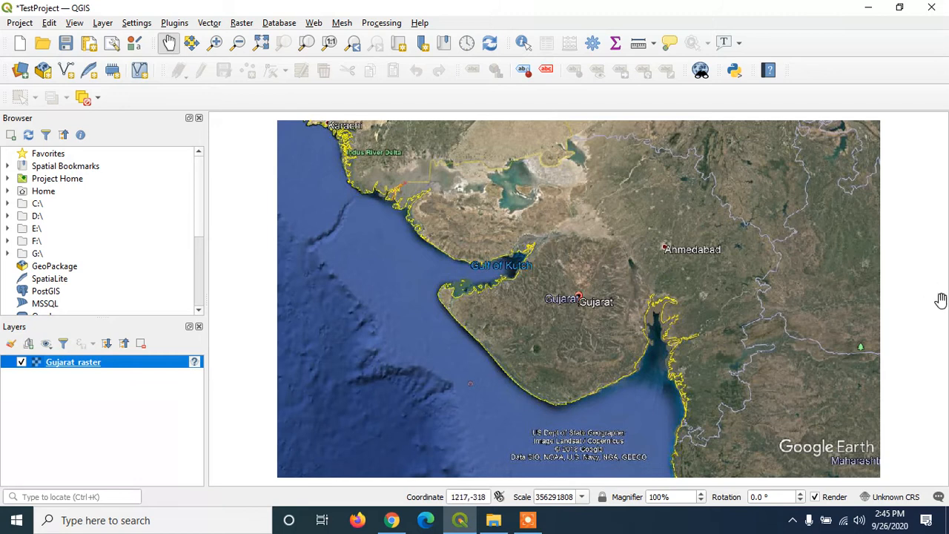
Step: Start a new shapefile layer and set its output file to Cities_of_Gujarat in the New Vector Data folder
click(96, 26)
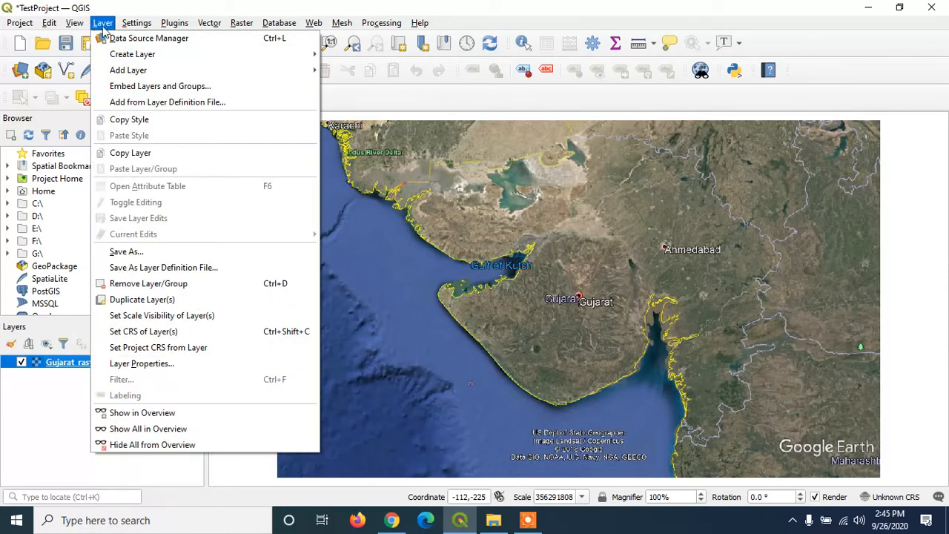
mouse_move(127, 59)
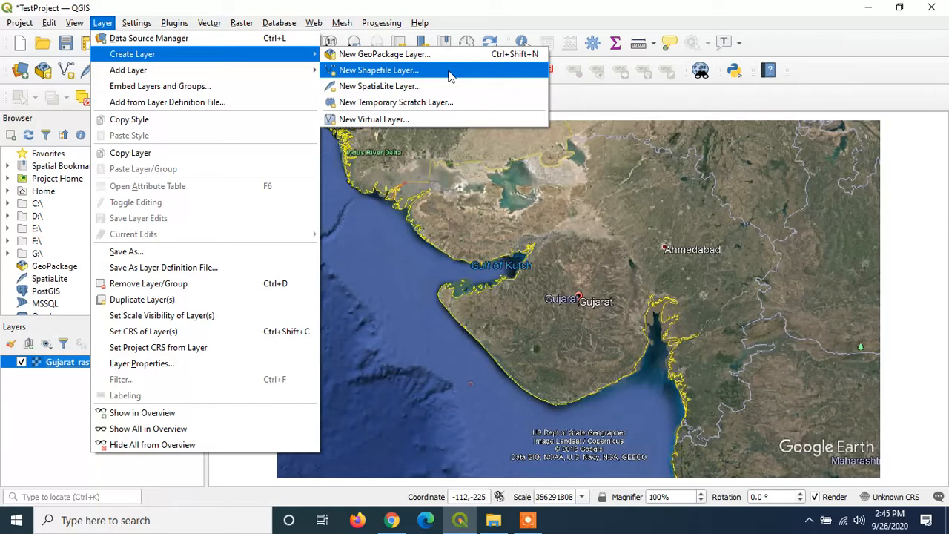
click(411, 72)
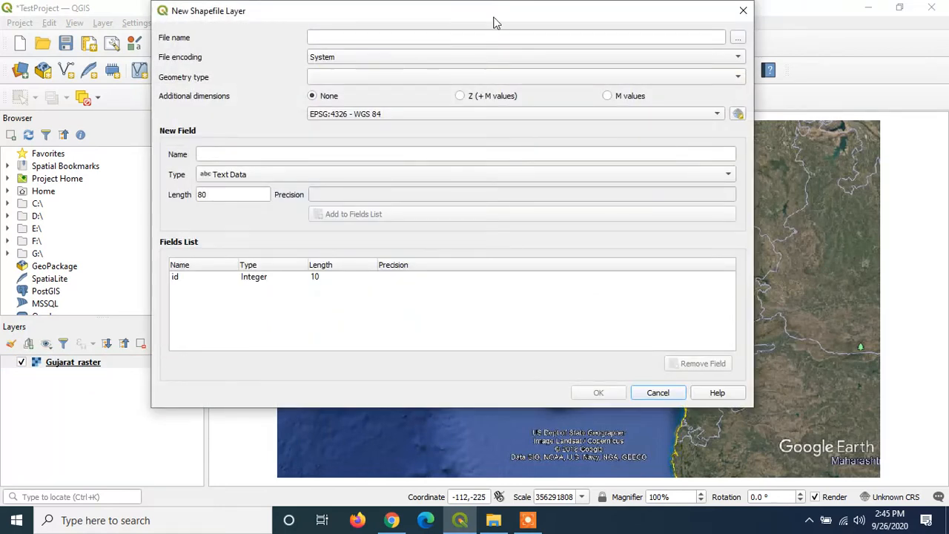
click(645, 35)
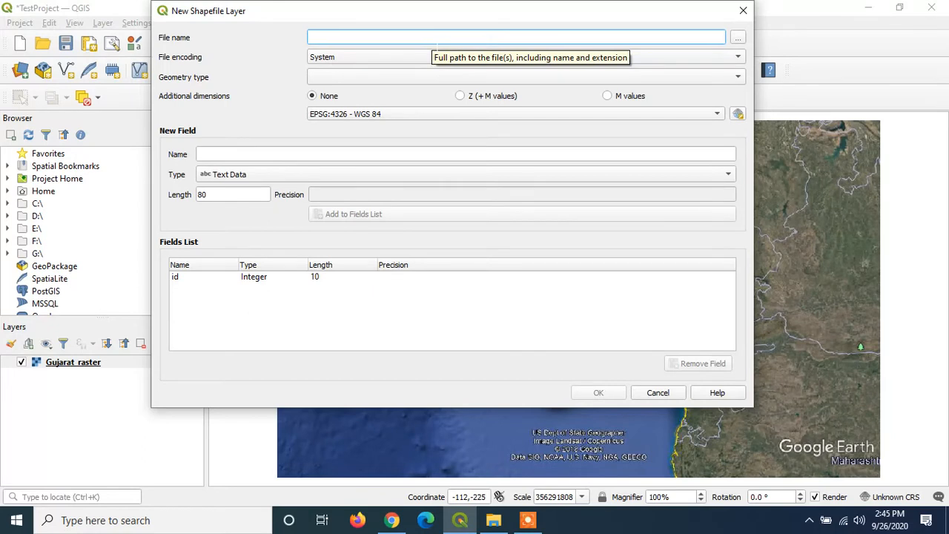
click(738, 38)
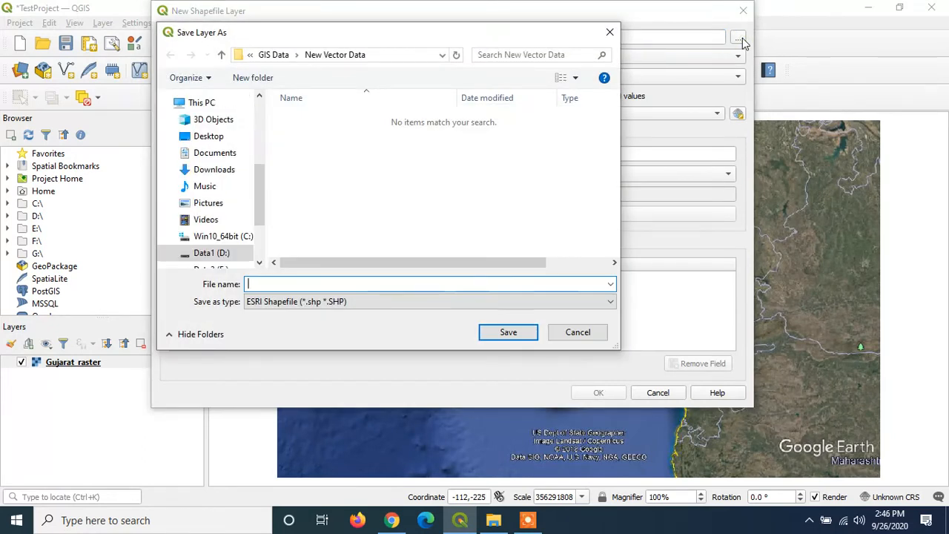
click(220, 58)
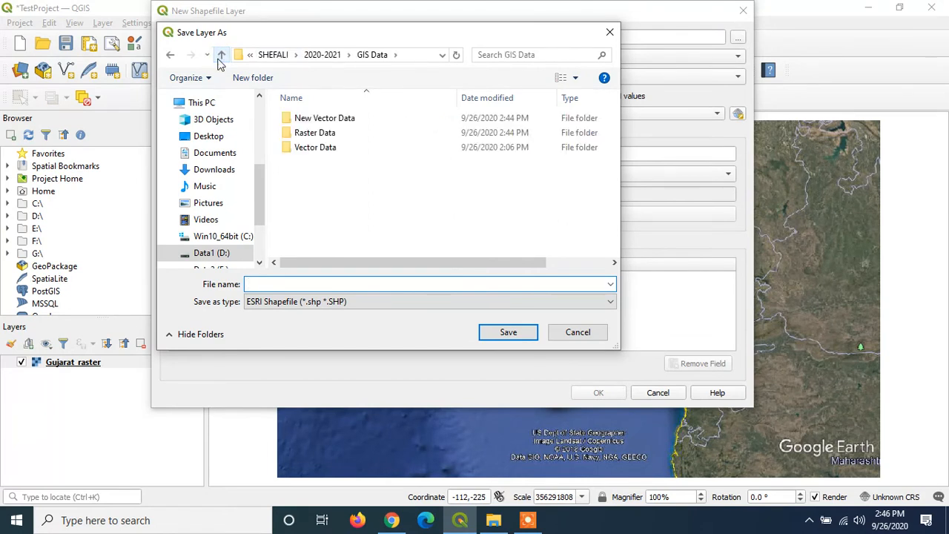
click(440, 57)
click(441, 56)
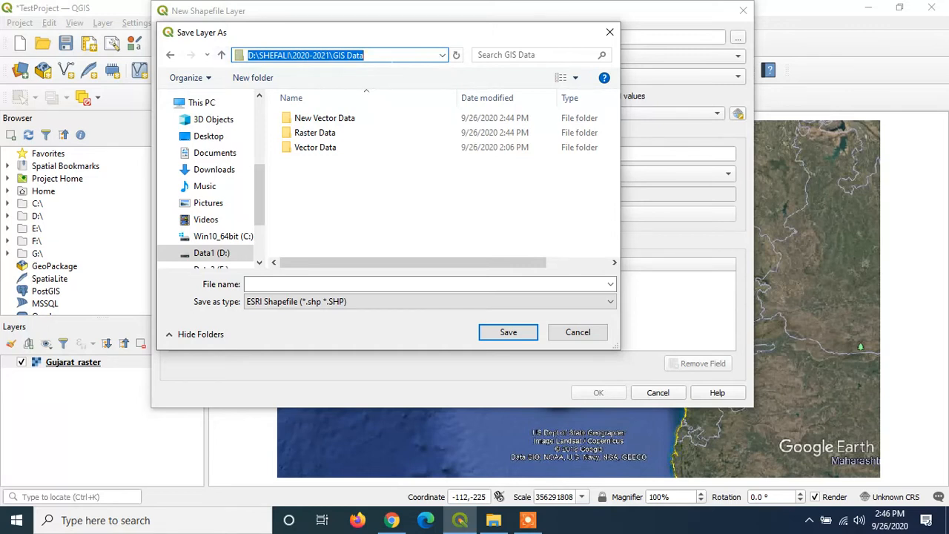
double_click(312, 121)
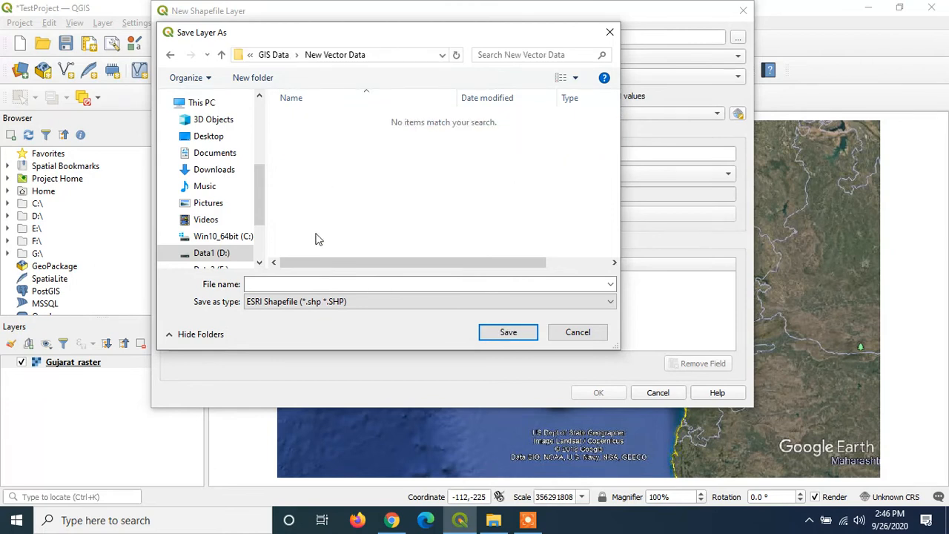
click(290, 283)
text(Cities_of_)
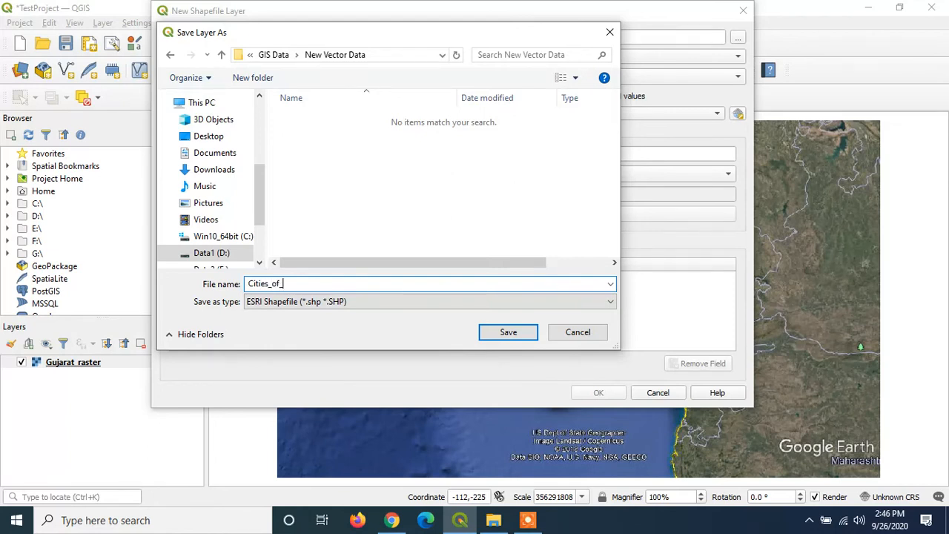
text(Gujarat)
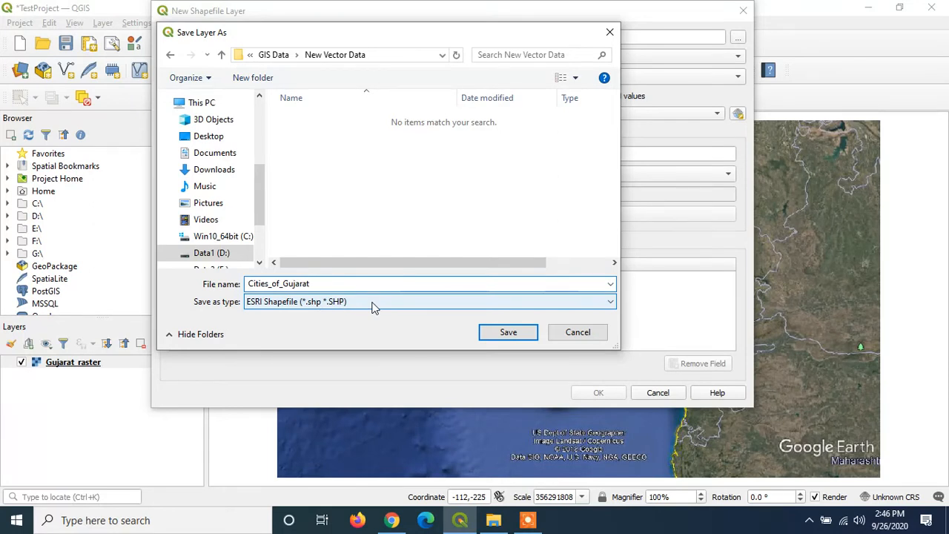
click(497, 334)
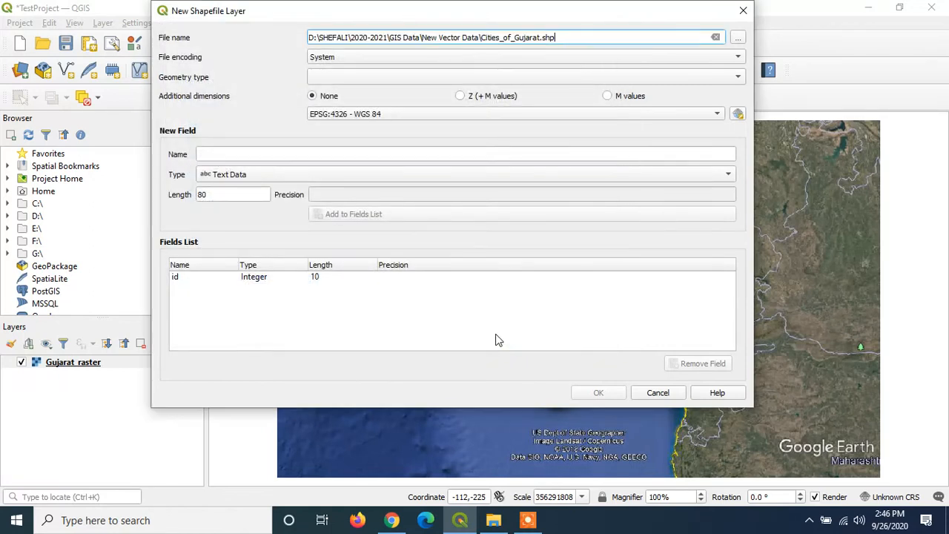
Step: Set the new shapefile's geometry type to Point and remove the default id field
click(401, 79)
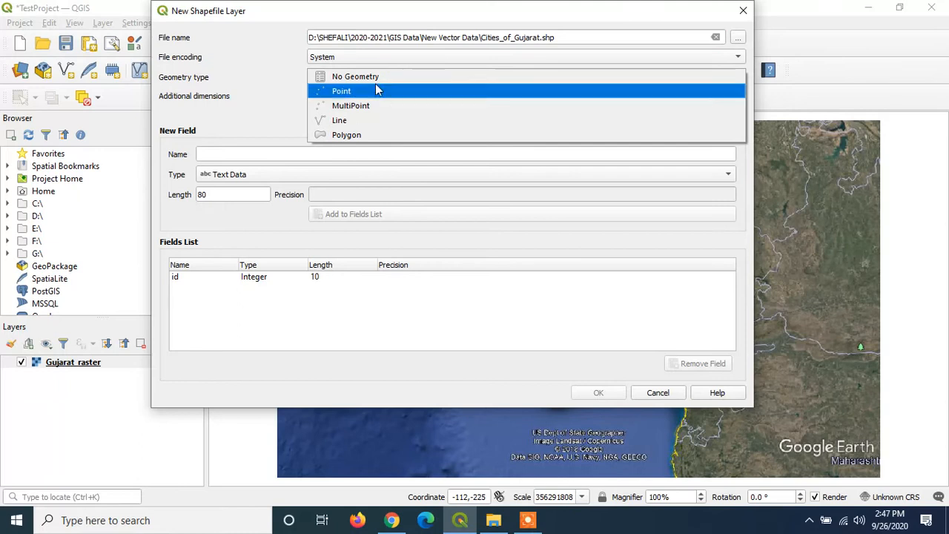
click(337, 92)
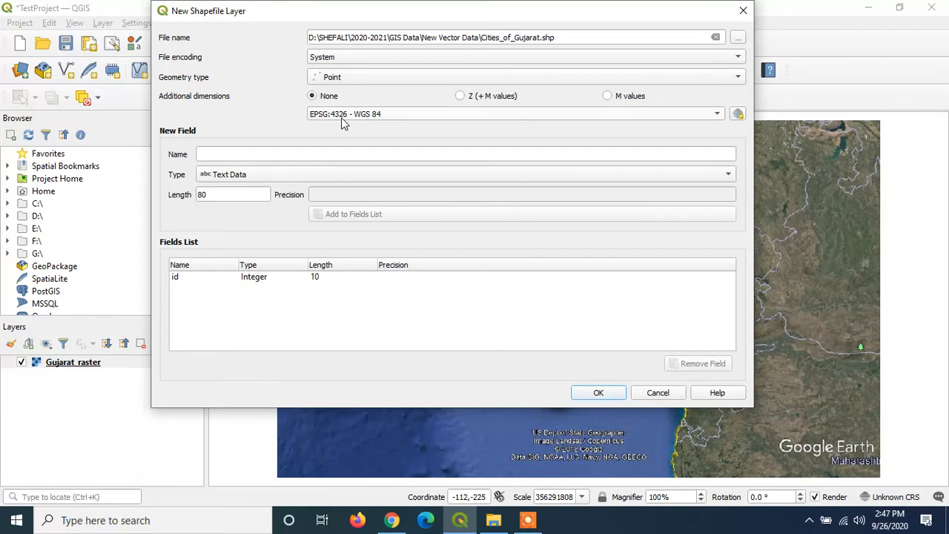
click(246, 154)
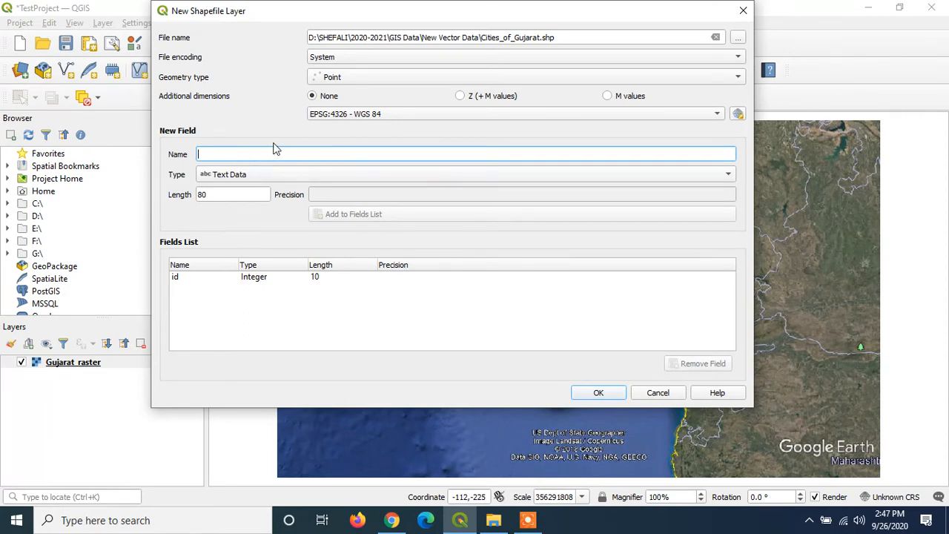
click(182, 281)
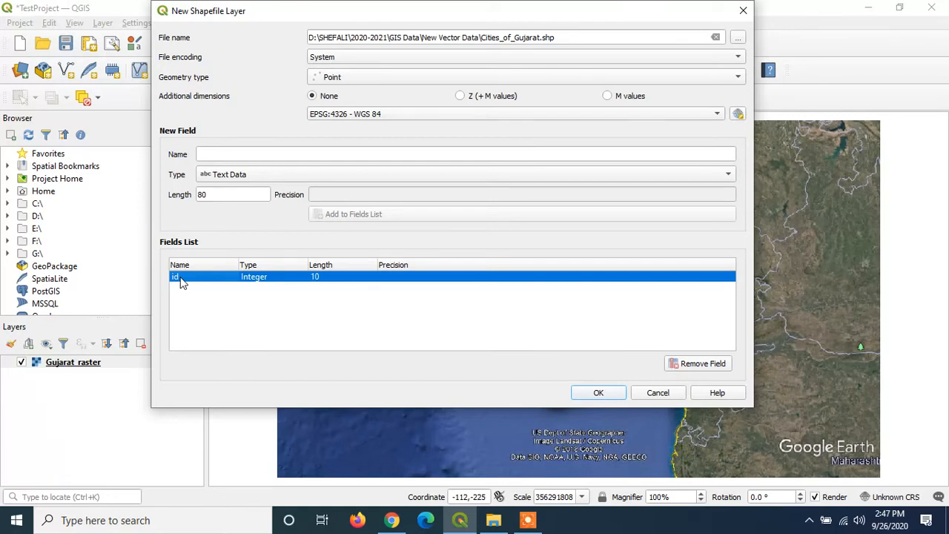
click(688, 365)
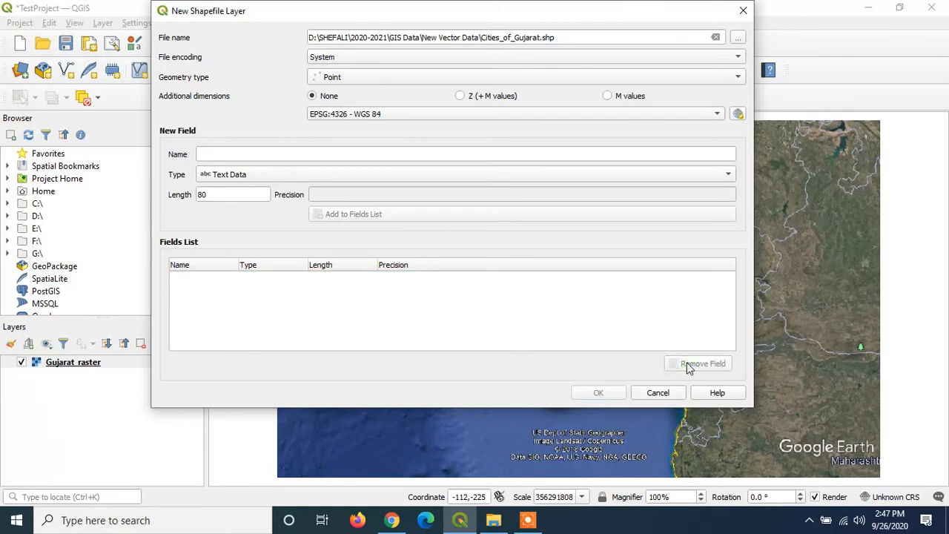
Step: Add a text field named city with length 80 to the new shapefile's fields list
click(363, 154)
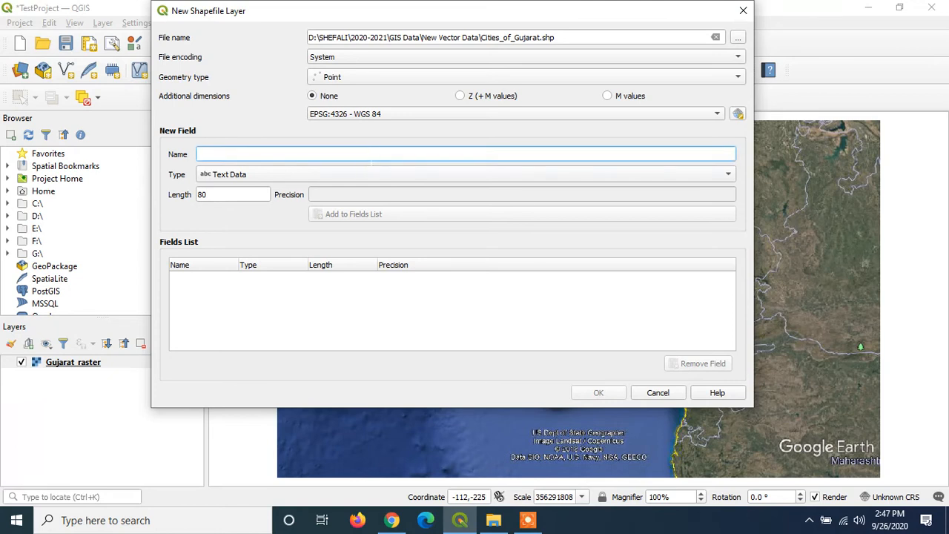
text(city)
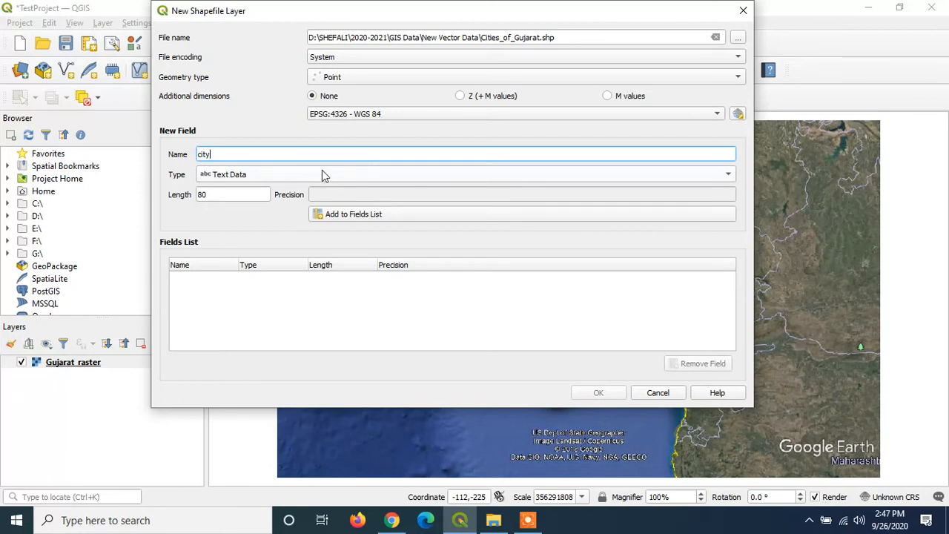
click(216, 198)
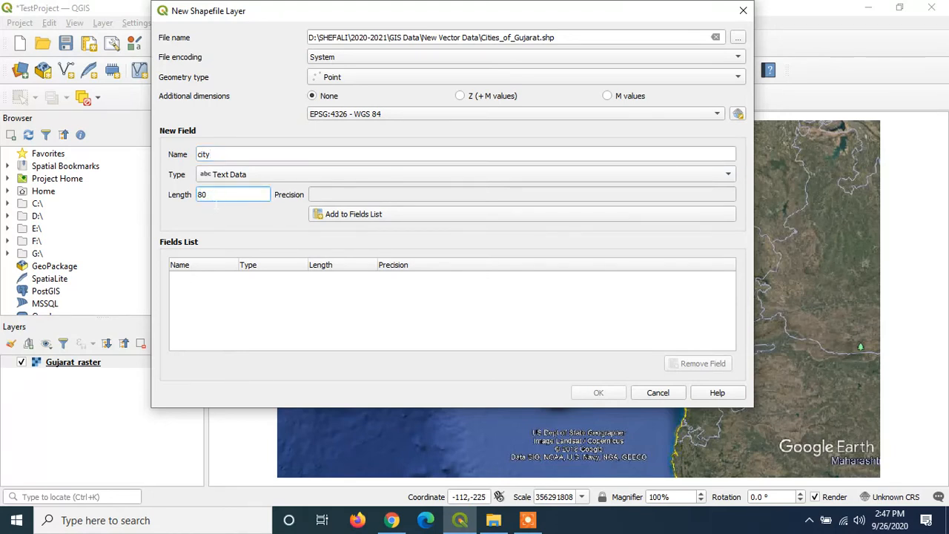
click(496, 219)
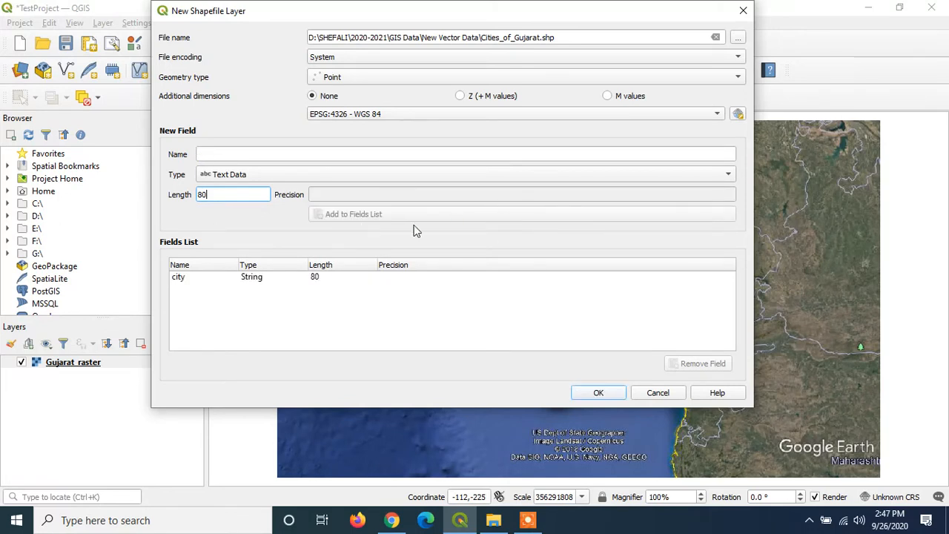
click(178, 281)
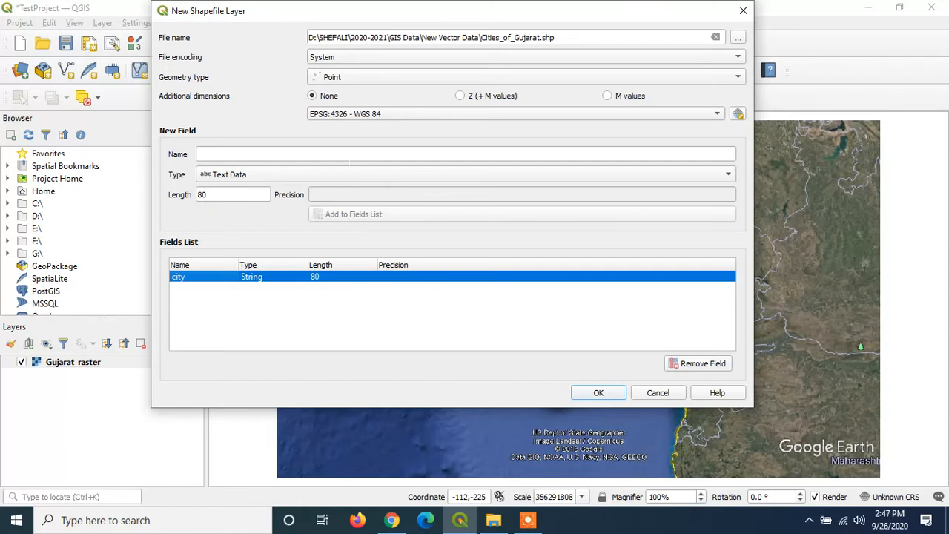
Step: Add the text fields state and country with length 80 each, and create the shapefile layer
click(343, 155)
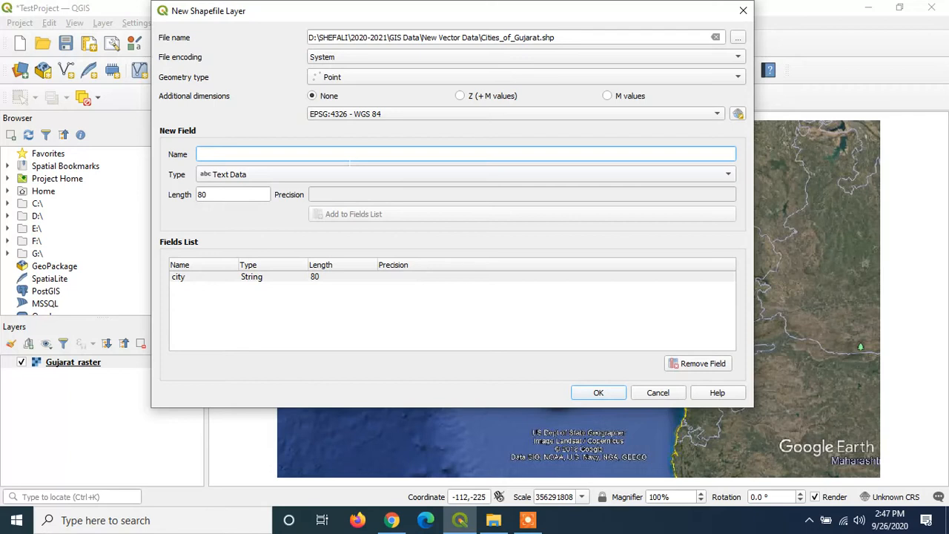
text(state)
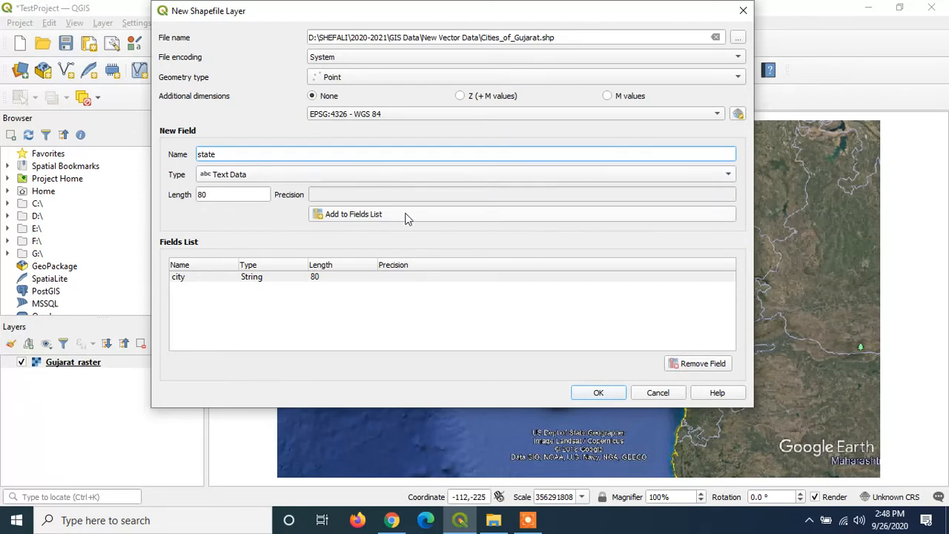
click(455, 214)
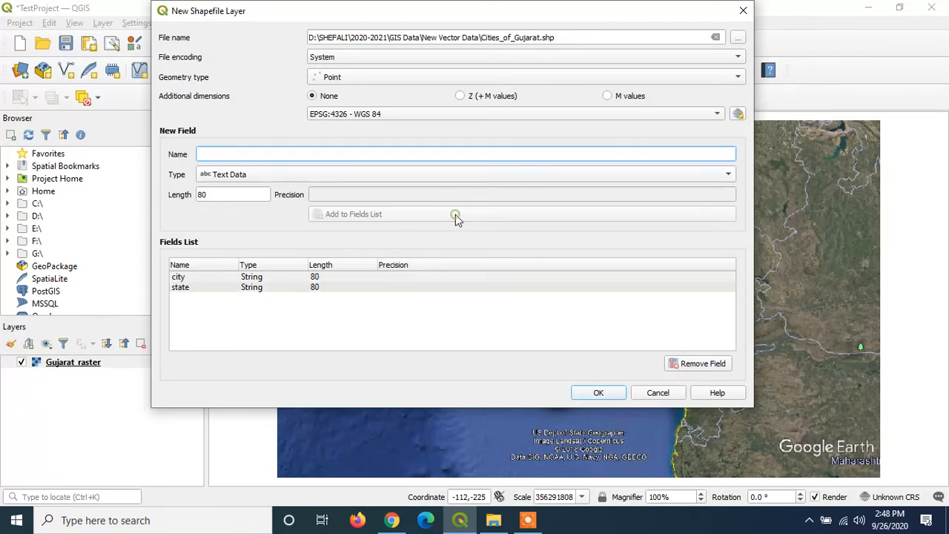
text(country)
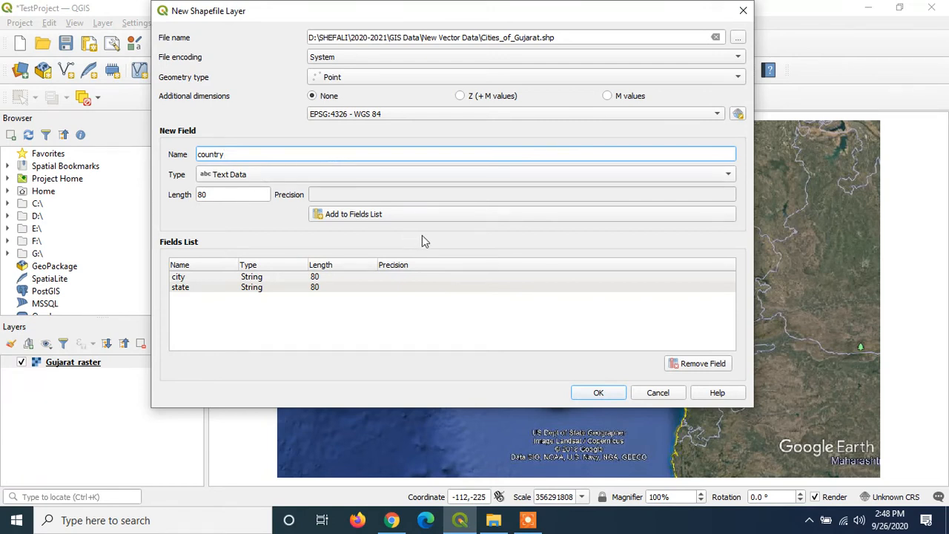
click(440, 215)
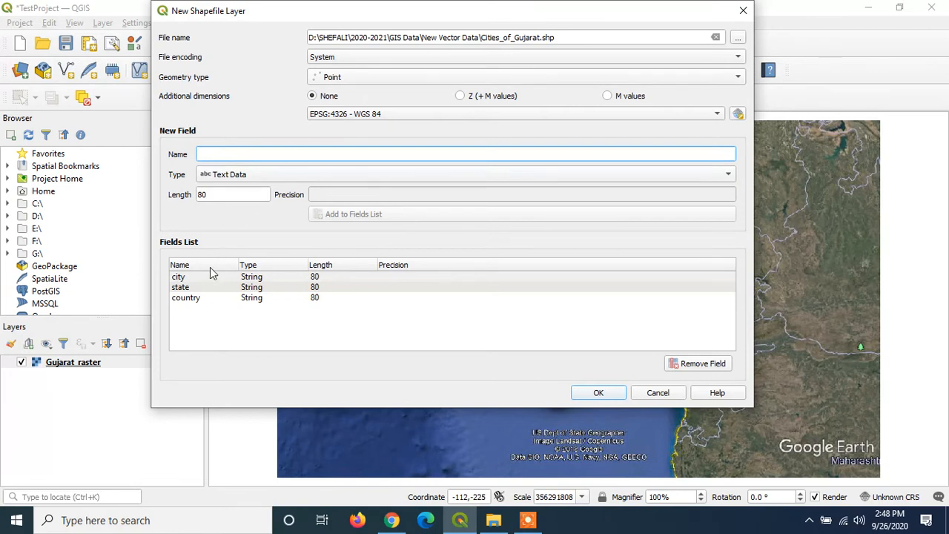
click(598, 392)
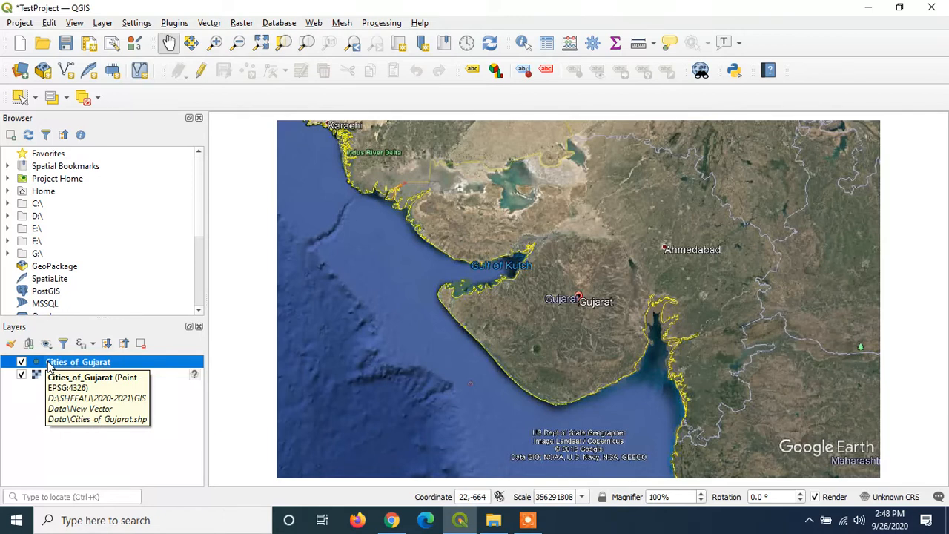
Step: Examine the attribute table of the Cities_of_Gujarat layer for its fields, and close it
right_click(49, 365)
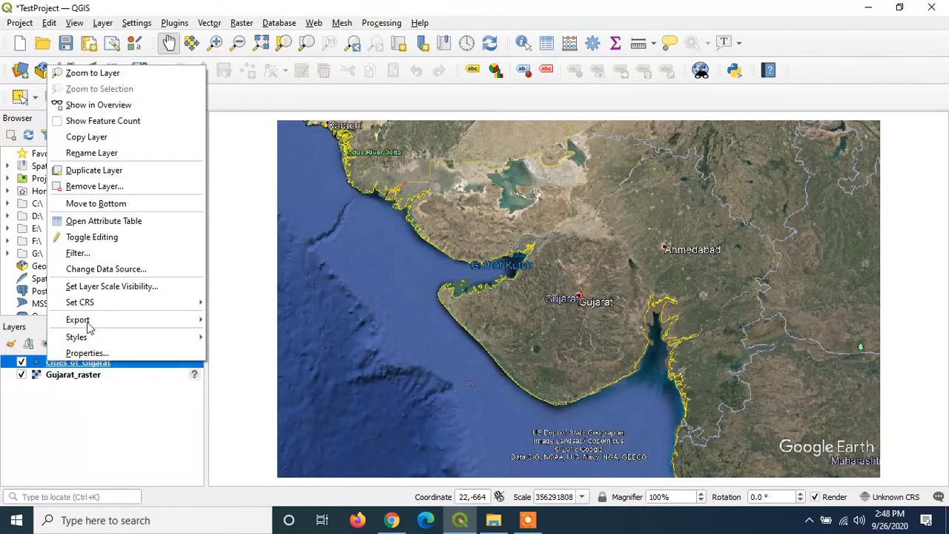
click(94, 223)
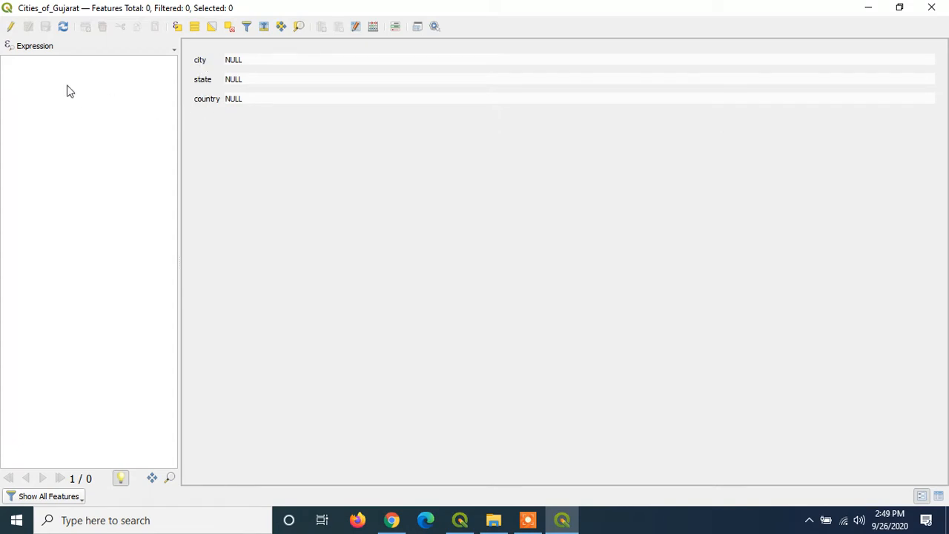
click(932, 9)
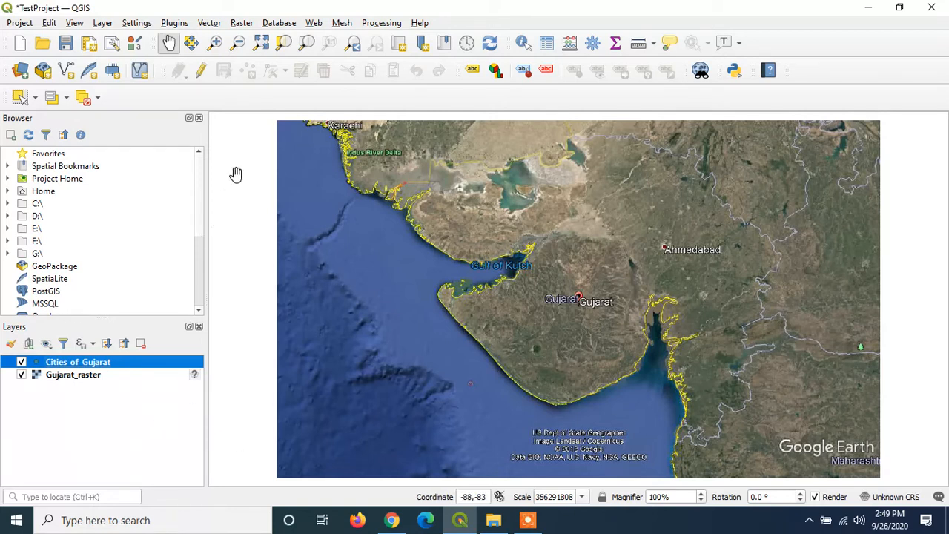
Step: Start editing the Cities_of_Gujarat layer and place a point feature at Ahmedabad on the raster
click(202, 72)
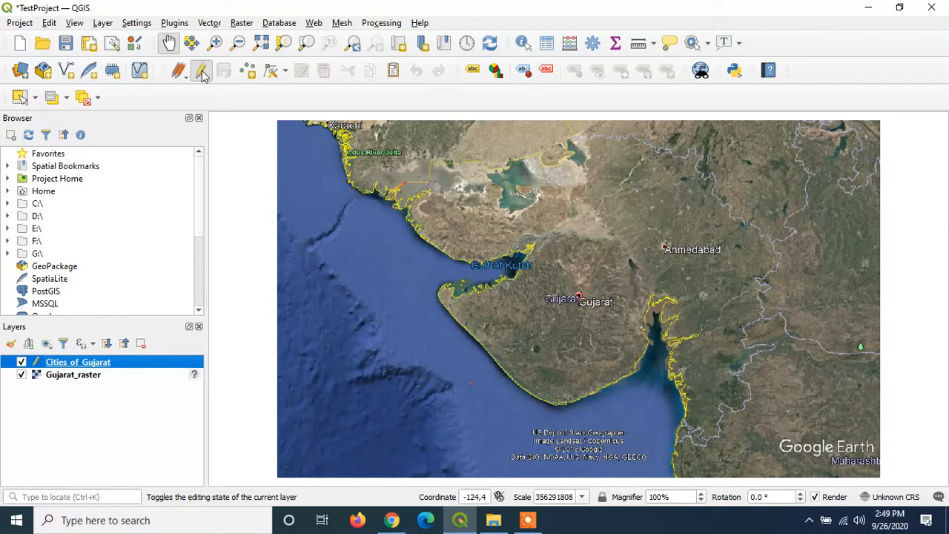
click(250, 71)
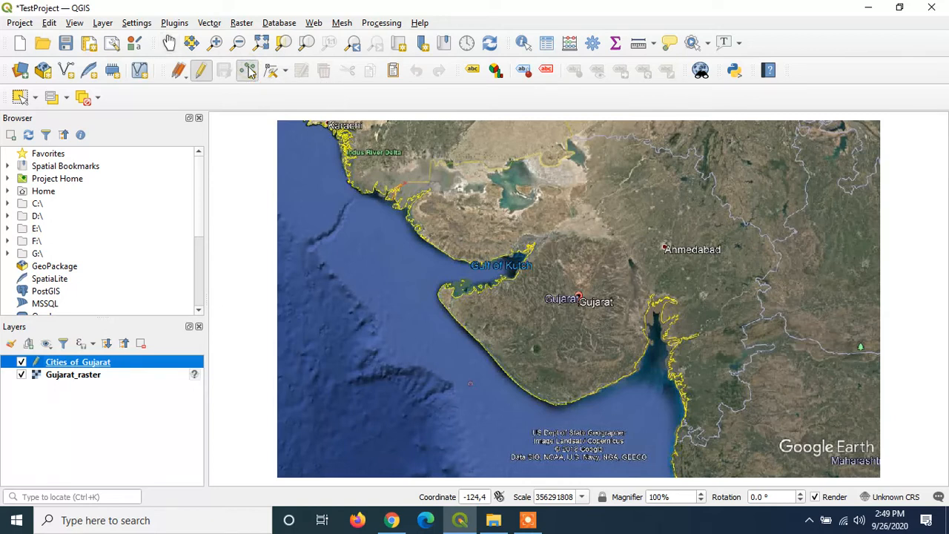
click(674, 257)
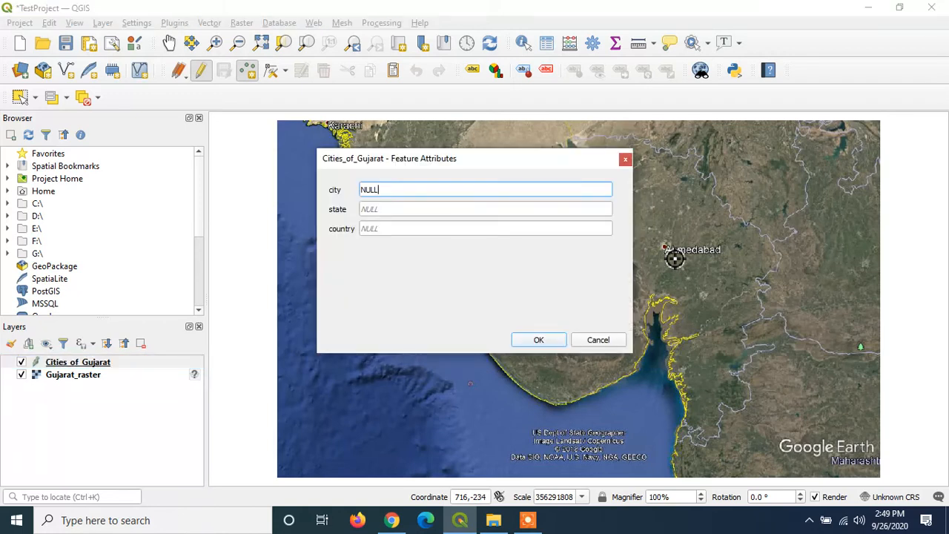
Step: Fill in the new point's attributes with city Ahmedabad, state Gujarat and country India, and save the feature
key(BackSpace)
key(BackSpace)
key(BackSpace)
key(BackSpace)
text(Ahmedabad)
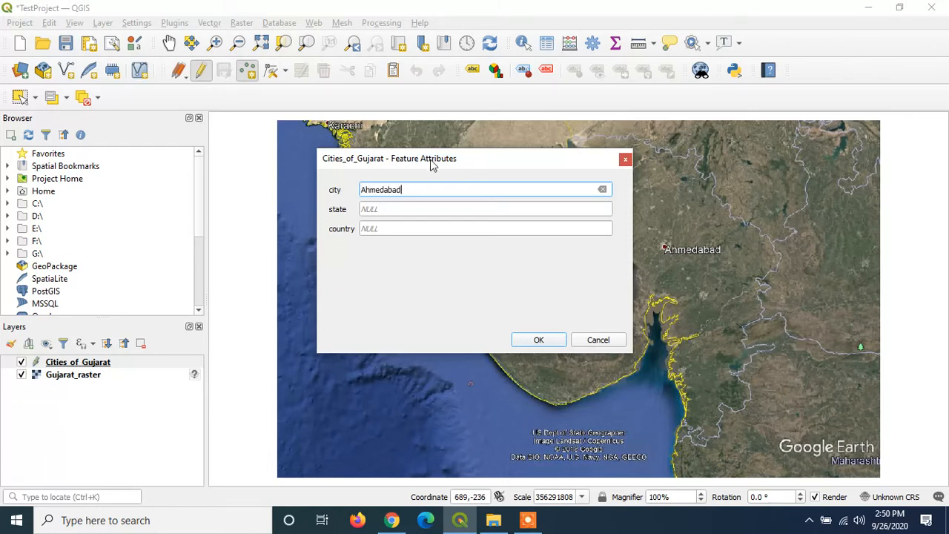
key(Tab)
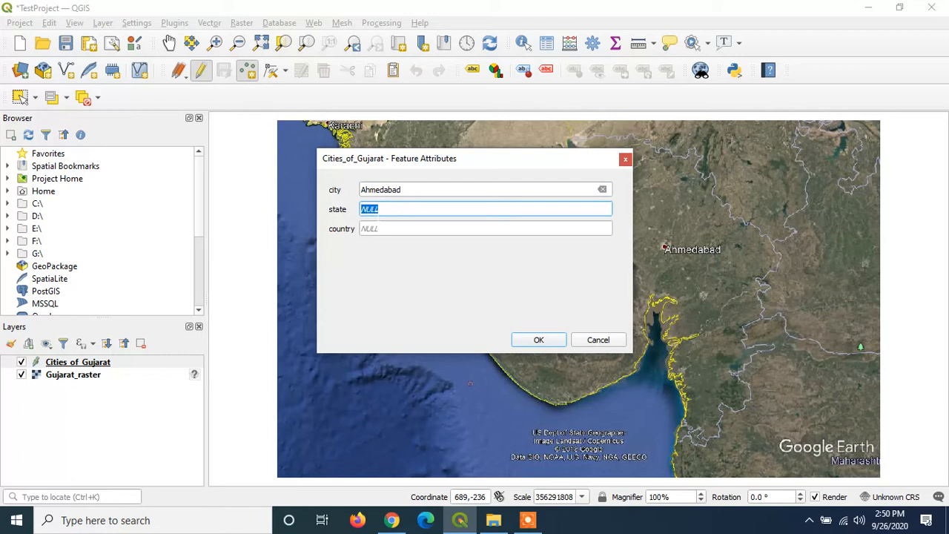
text(Gujarat)
key(Tab)
text(India)
click(539, 339)
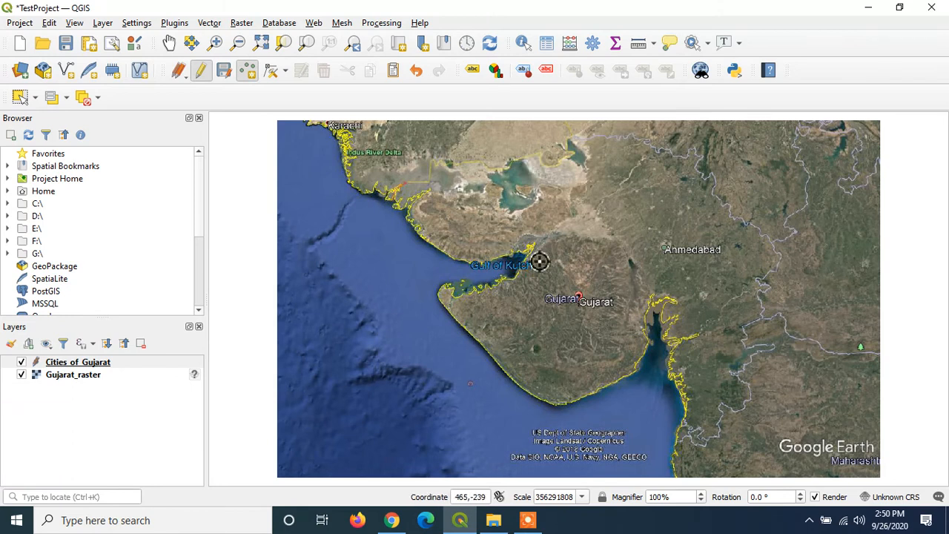
Step: Add a second point inland to the south-east of Ahmedabad with city Surat, state Gujarat and country India
click(720, 377)
key(BackSpace)
key(BackSpace)
key(BackSpace)
key(BackSpace)
text(Surat)
key(Tab)
key(BackSpace)
text(Gujarat)
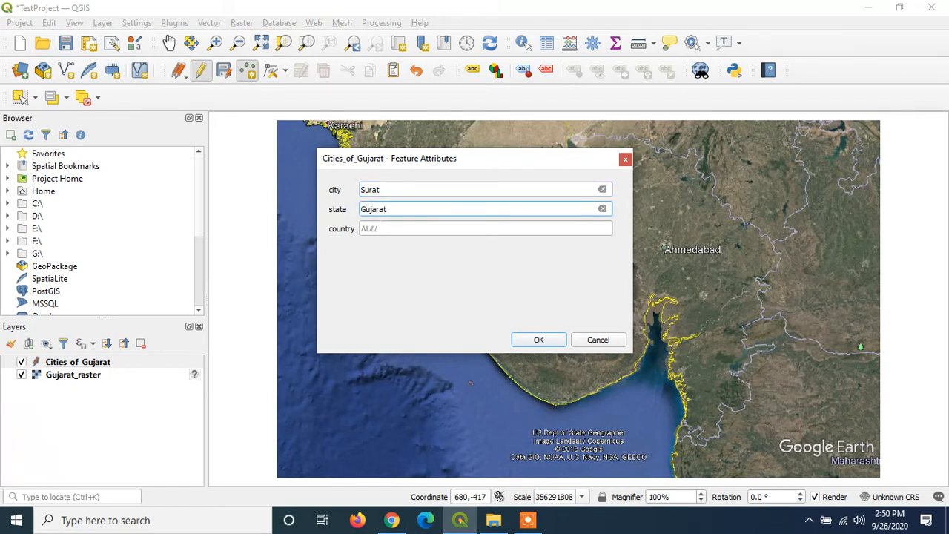
key(Tab)
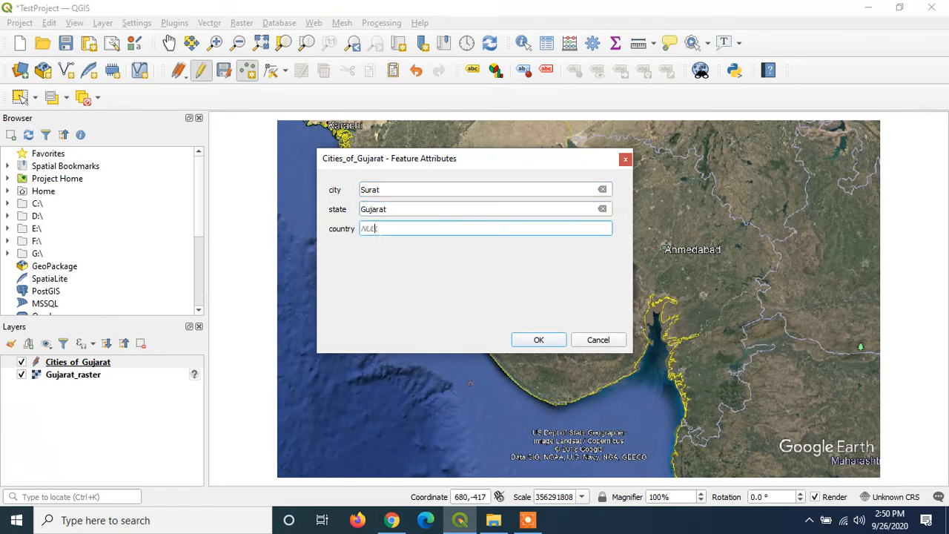
key(BackSpace)
text(India)
key(Return)
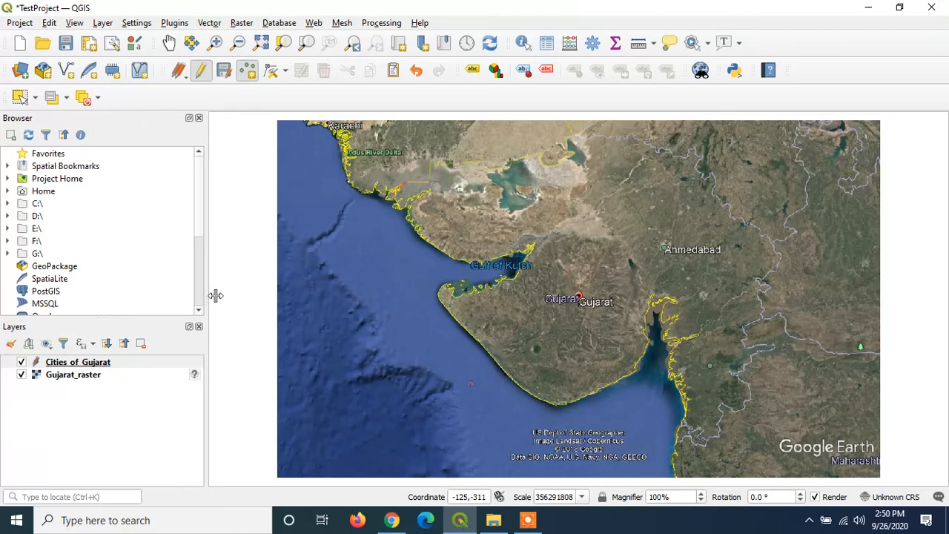
Step: Turn on single labels for the Cities_of_Gujarat layer, using the city field as the label value
click(61, 362)
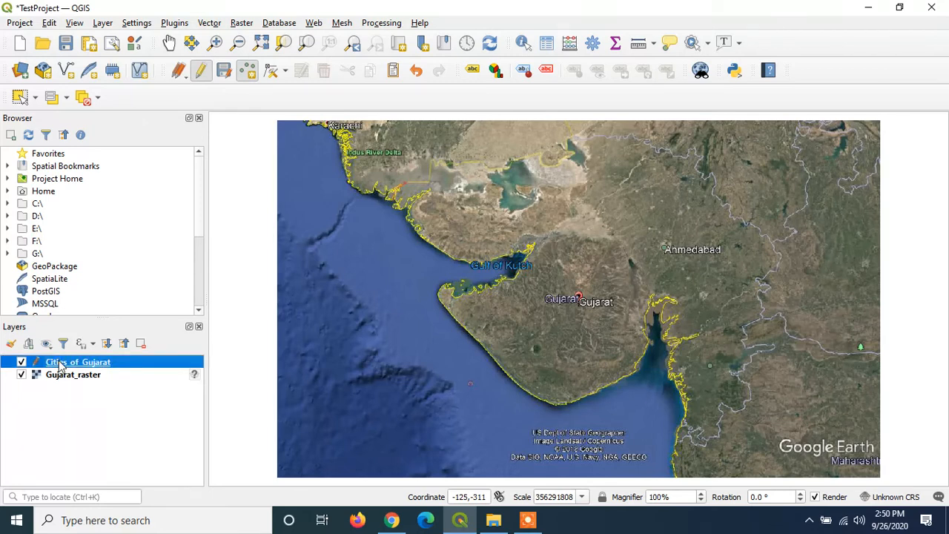
right_click(61, 363)
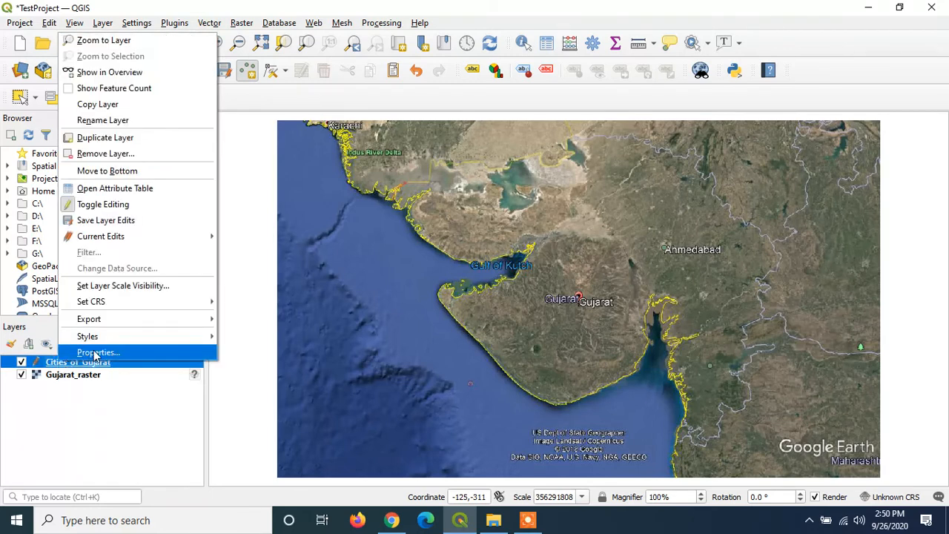
click(94, 350)
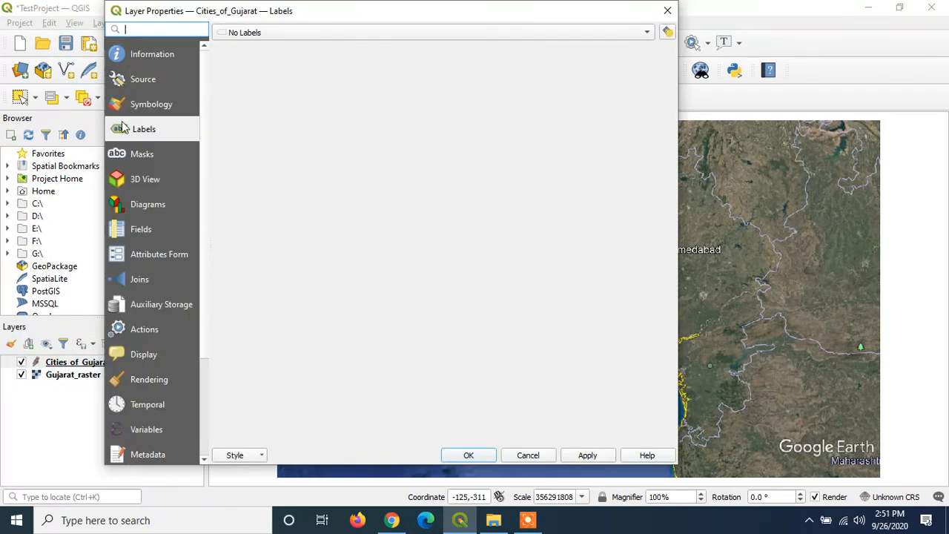
click(262, 38)
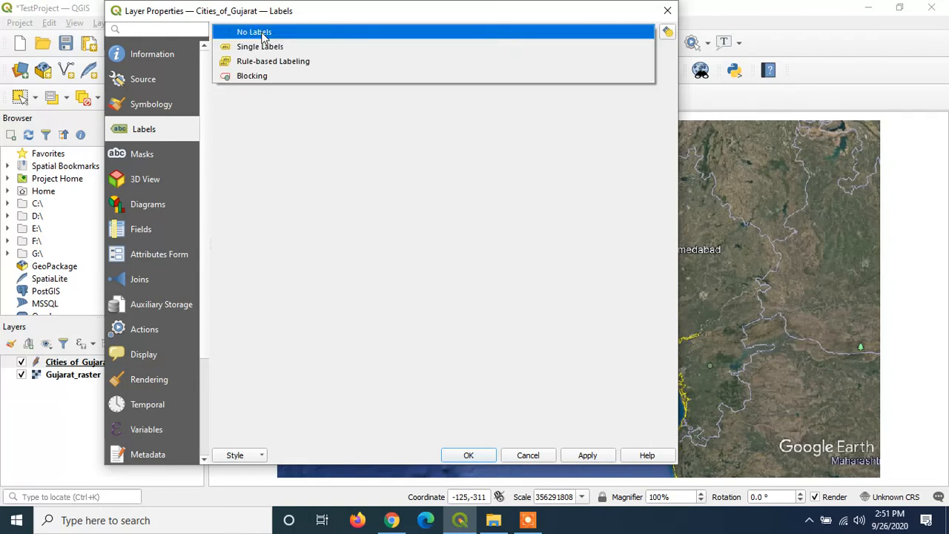
click(254, 49)
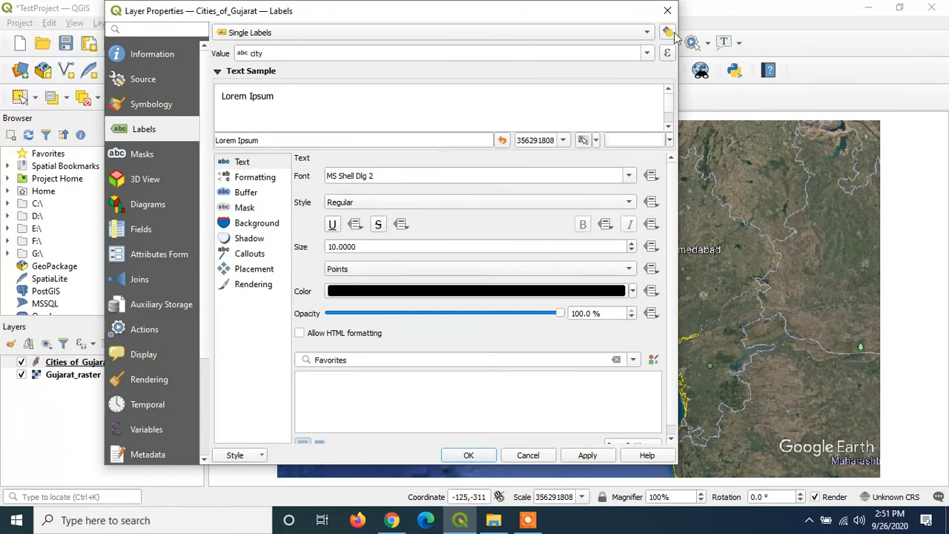
click(647, 53)
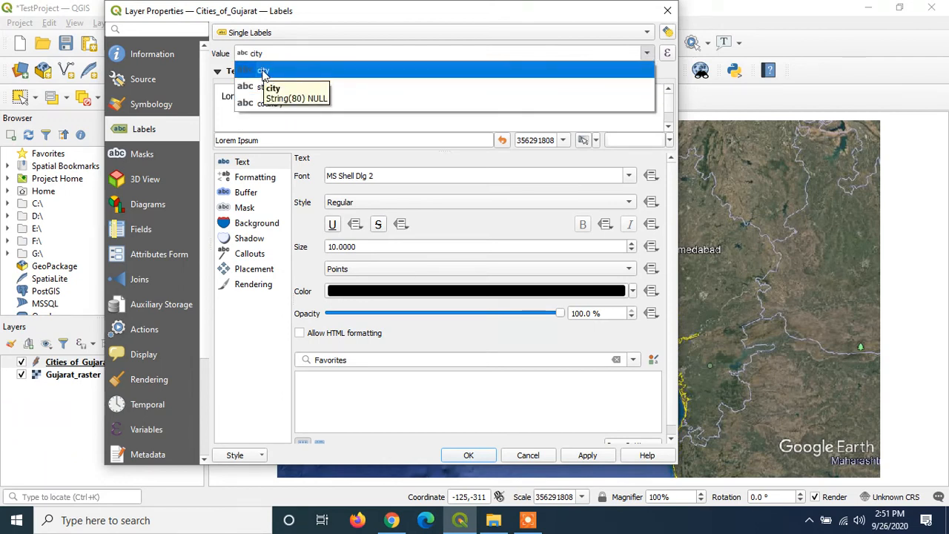
click(263, 71)
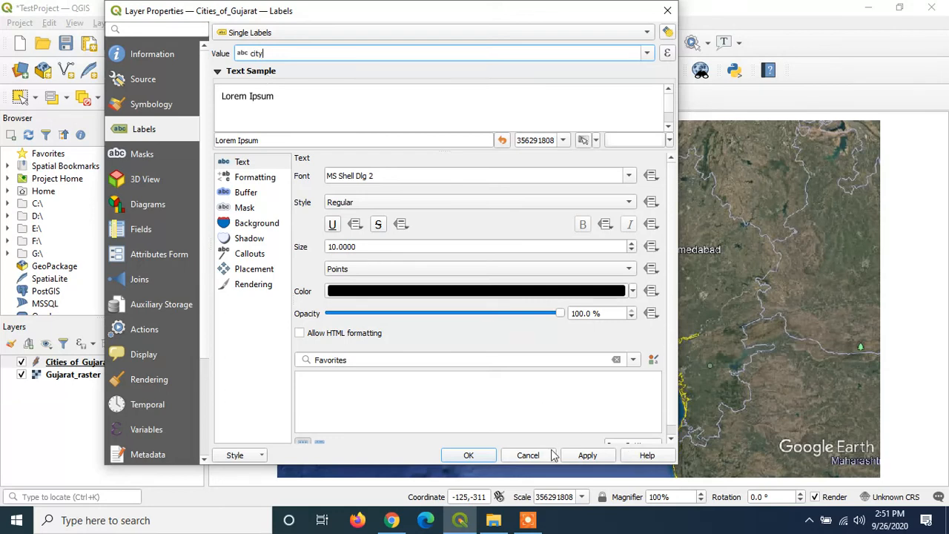
click(585, 455)
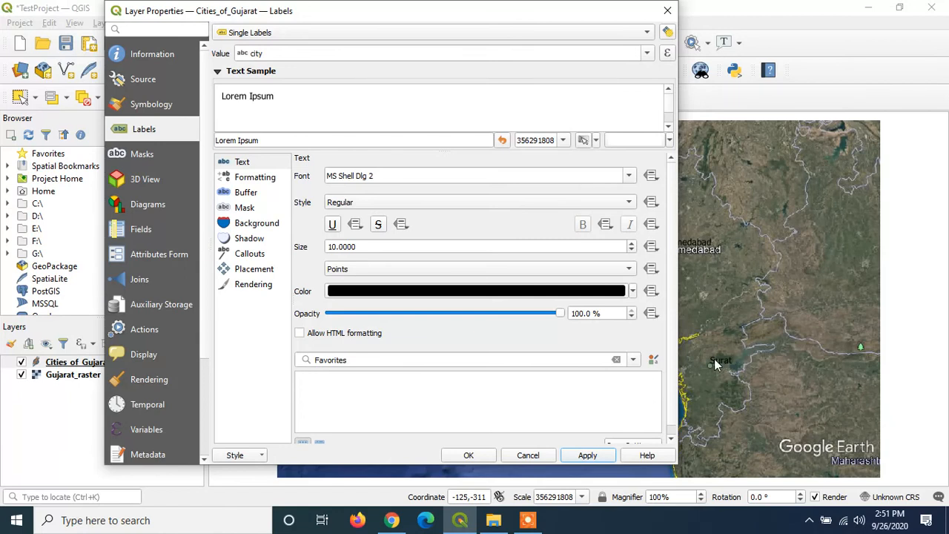
Step: Set the city labels' text color to red and their size to 14 points, and accept the layer properties
click(633, 291)
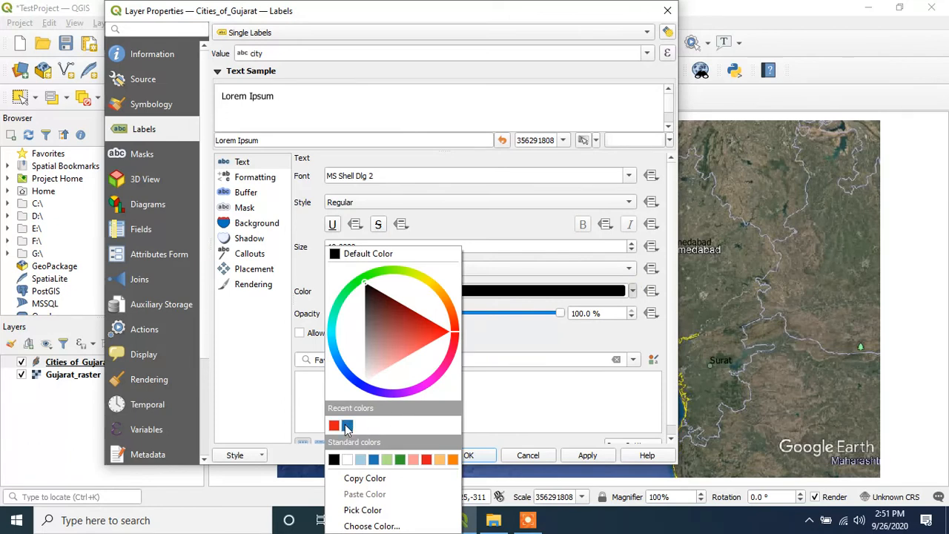
click(334, 426)
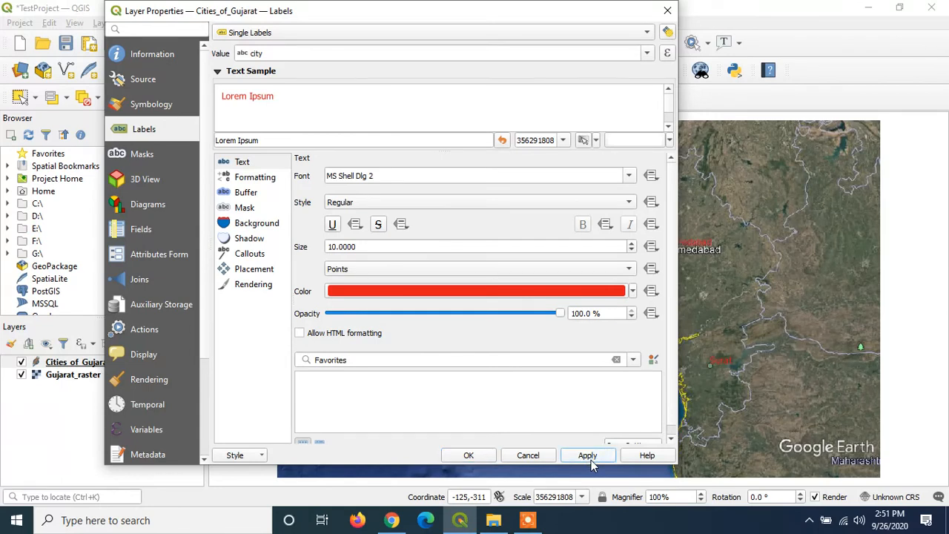
click(631, 244)
click(631, 244)
click(630, 244)
click(631, 244)
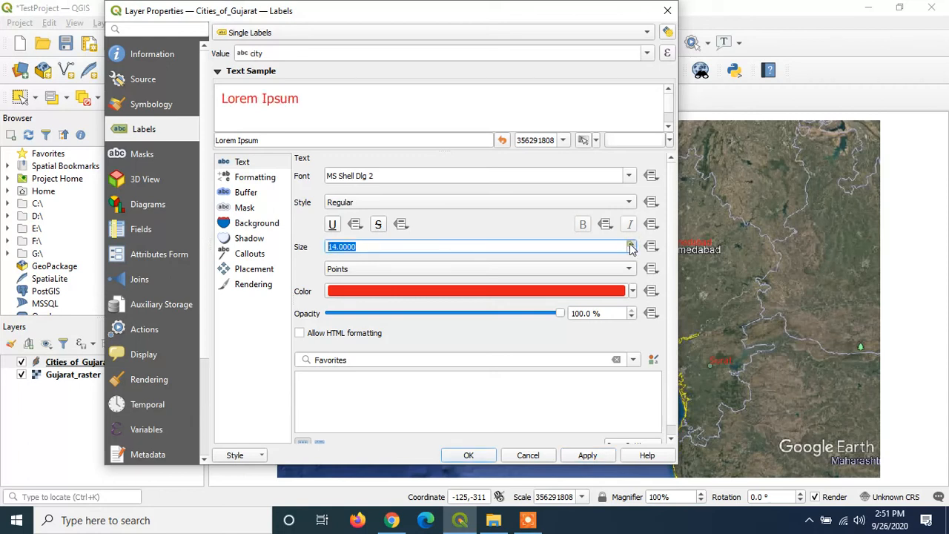
click(574, 460)
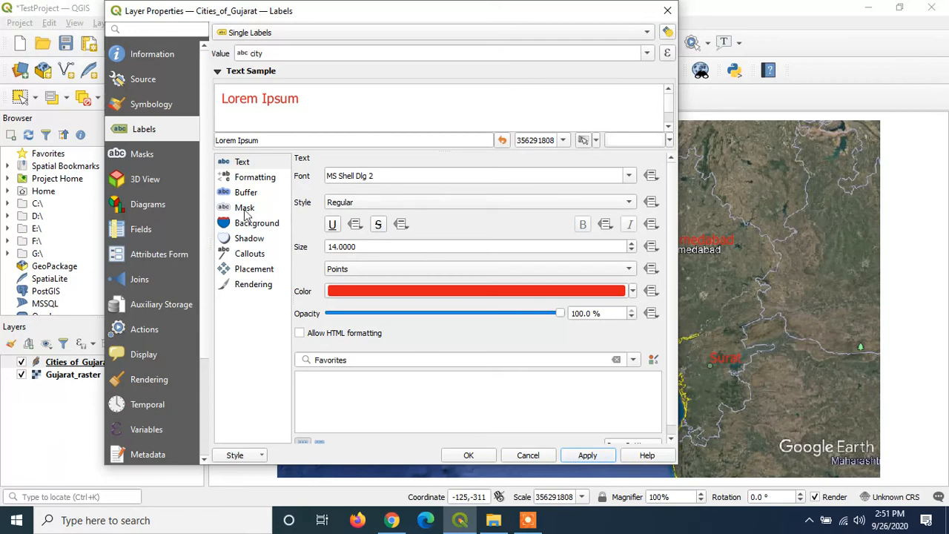
click(465, 455)
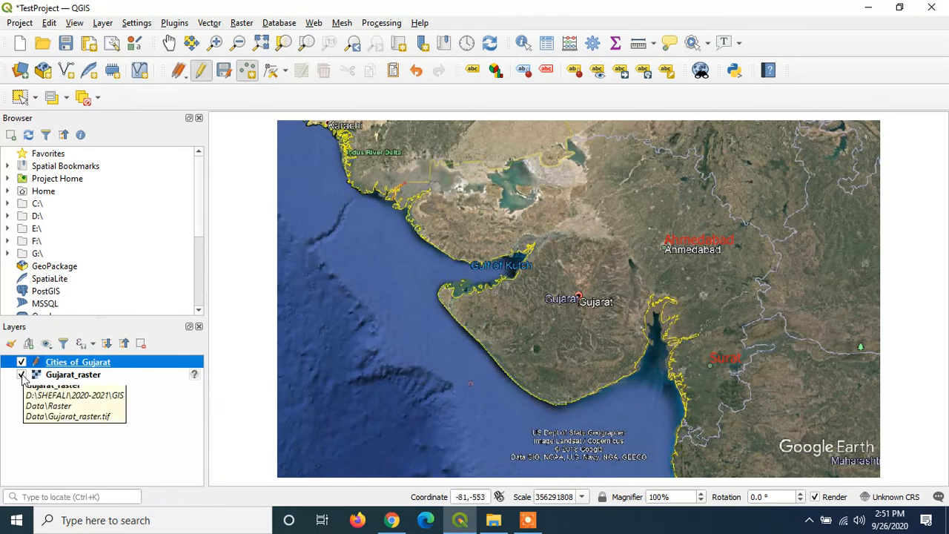
Step: Hide the Gujarat_raster layer and examine the Cities_of_Gujarat shapefile's component files in the New Vector Data folder in File Explorer
click(23, 376)
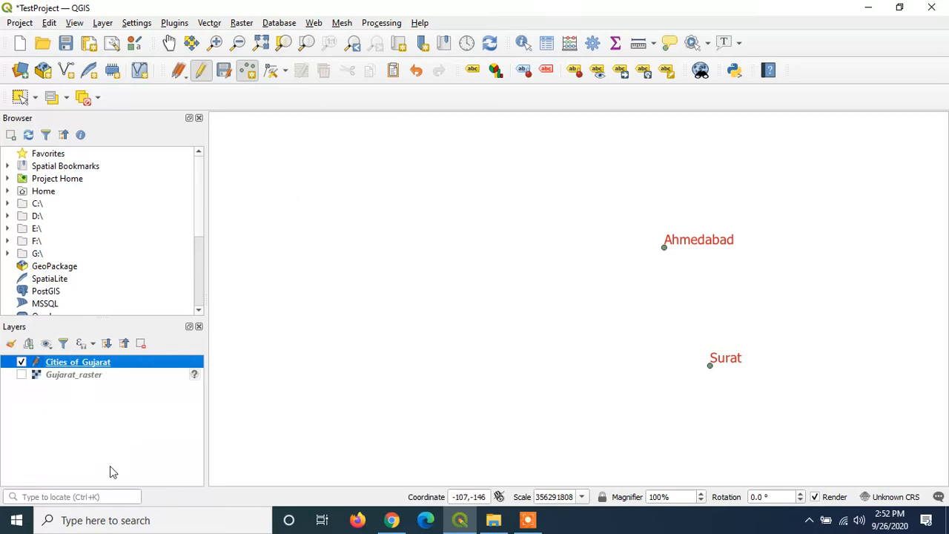
click(493, 519)
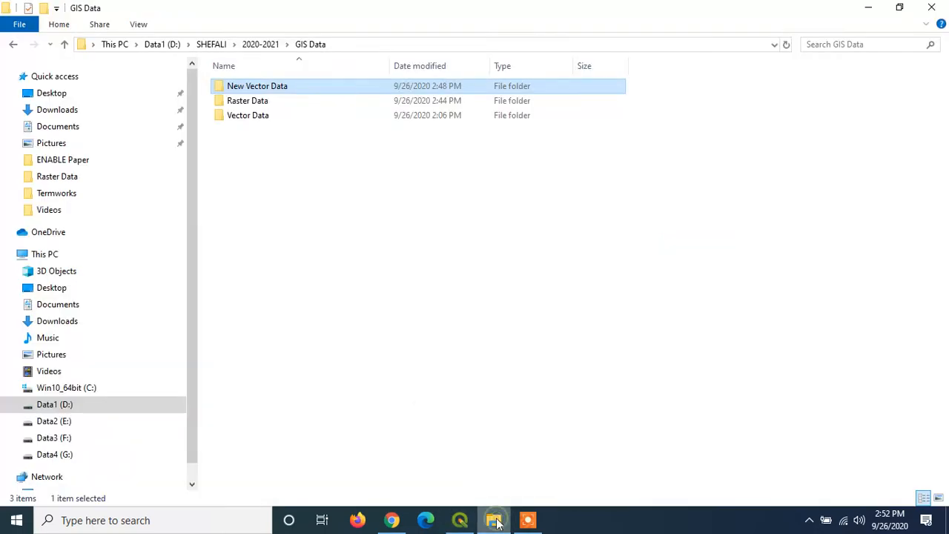
double_click(220, 89)
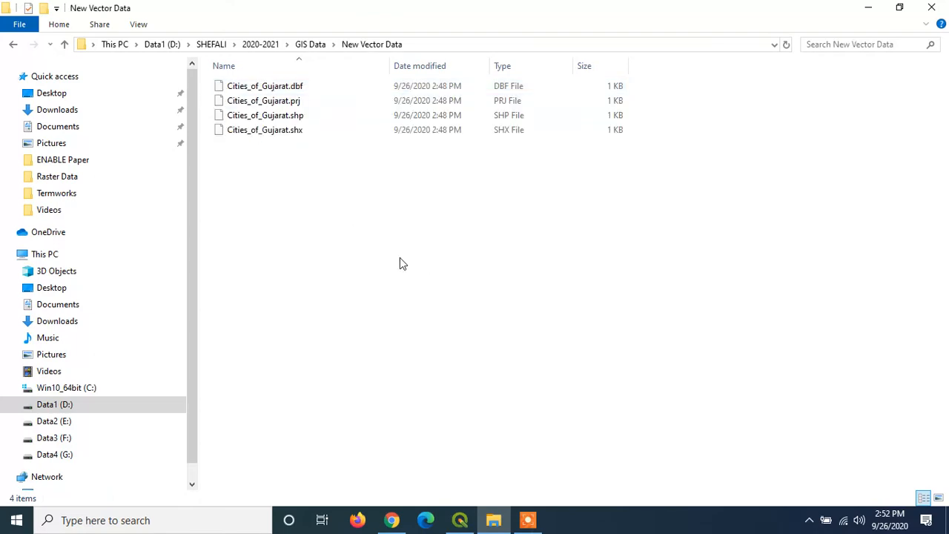
click(252, 118)
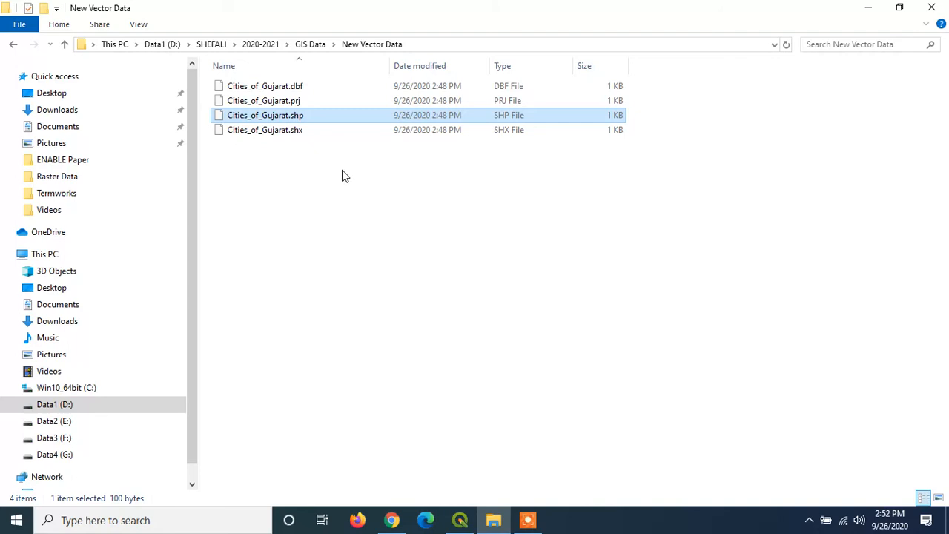
click(933, 8)
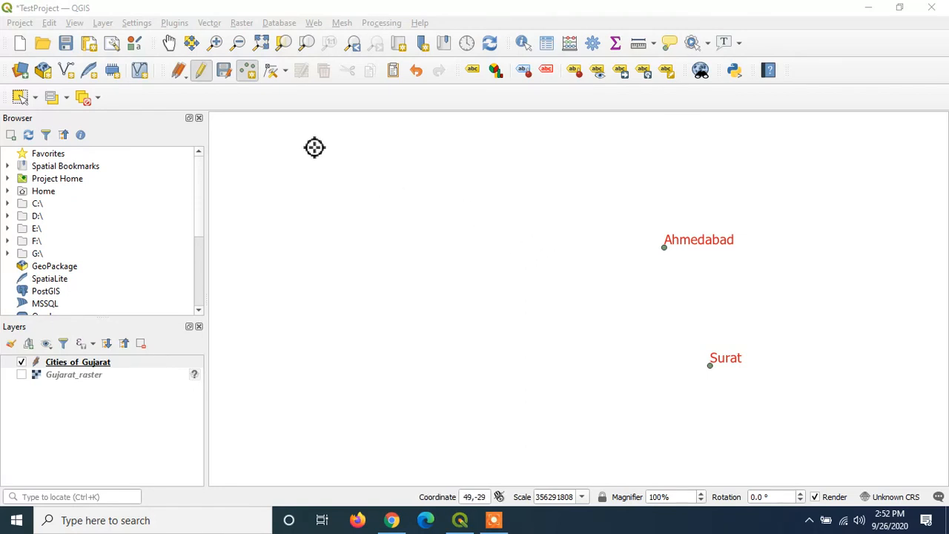
Step: Stop editing the Cities_of_Gujarat layer, saving its changes, and show the Gujarat_raster layer beneath it again
click(200, 71)
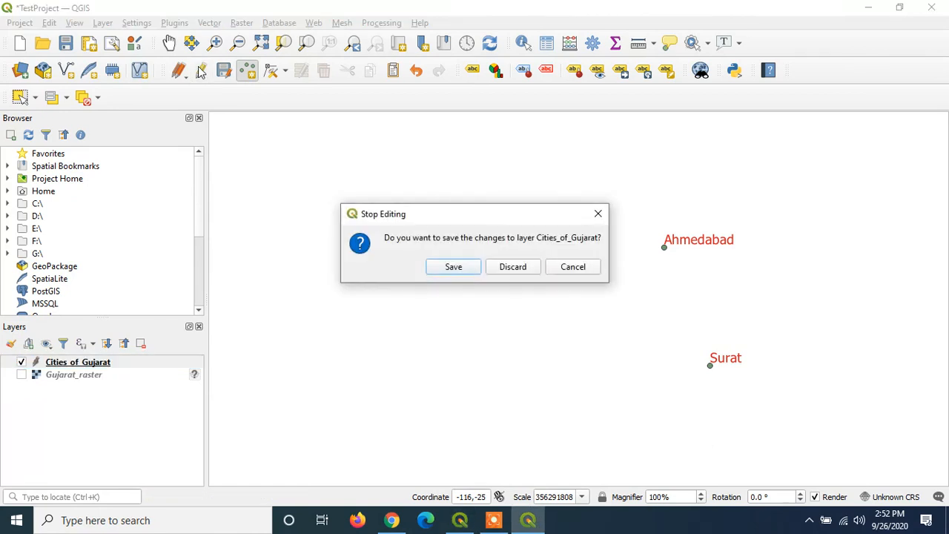
click(453, 268)
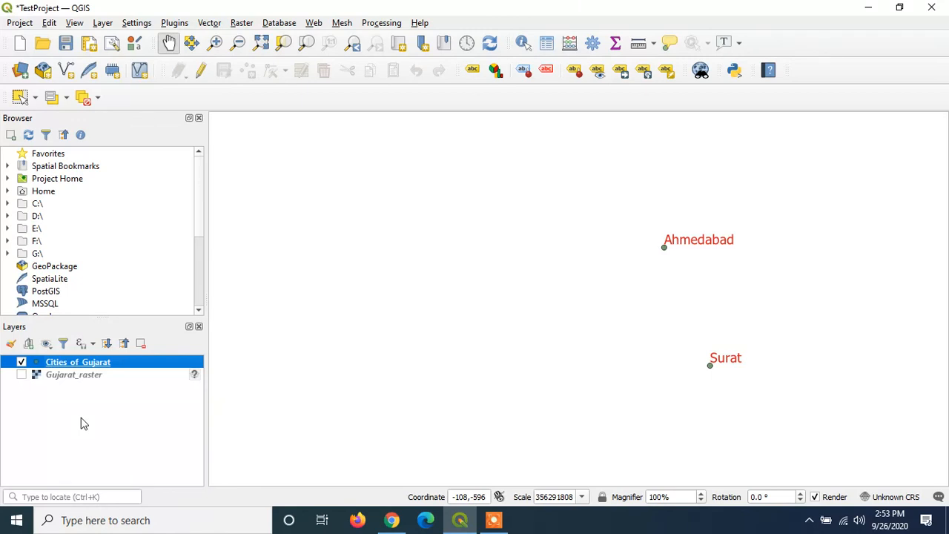
click(22, 375)
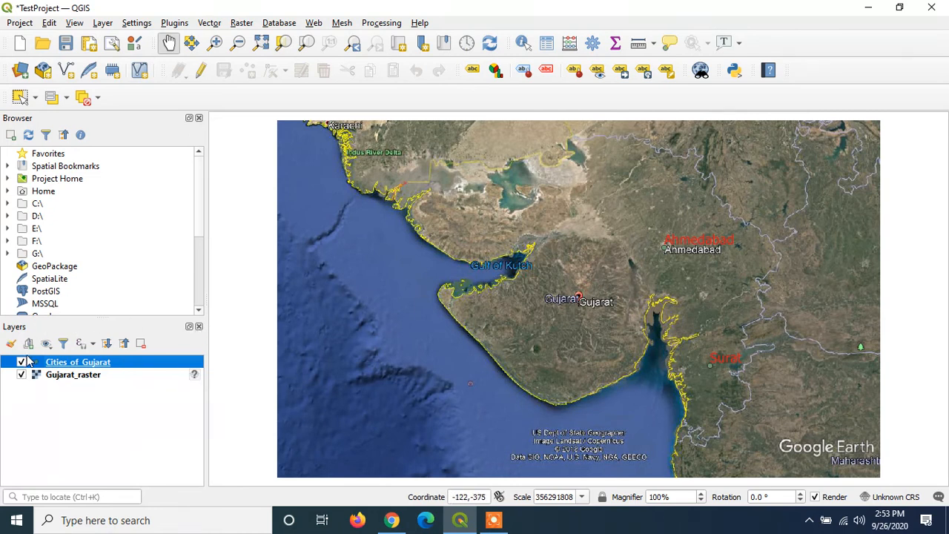
click(20, 362)
click(22, 363)
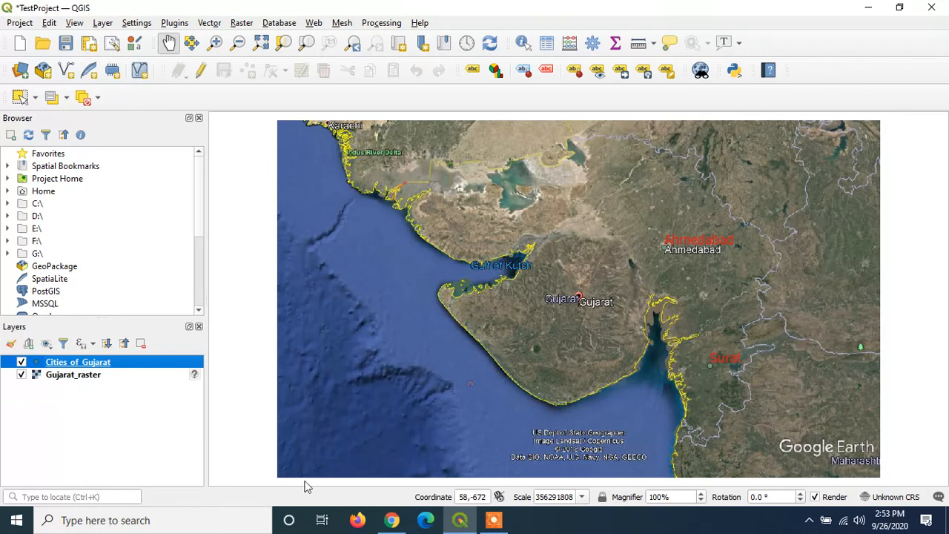
click(495, 522)
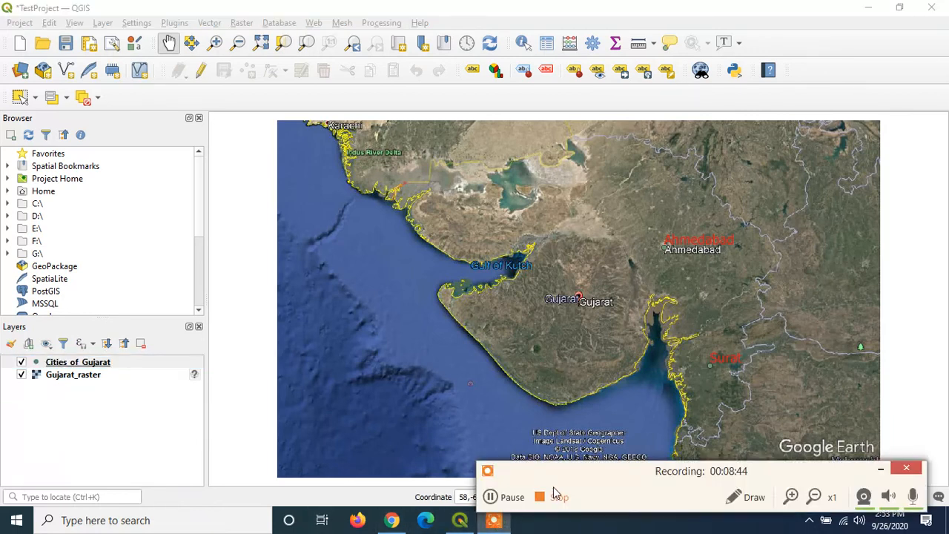